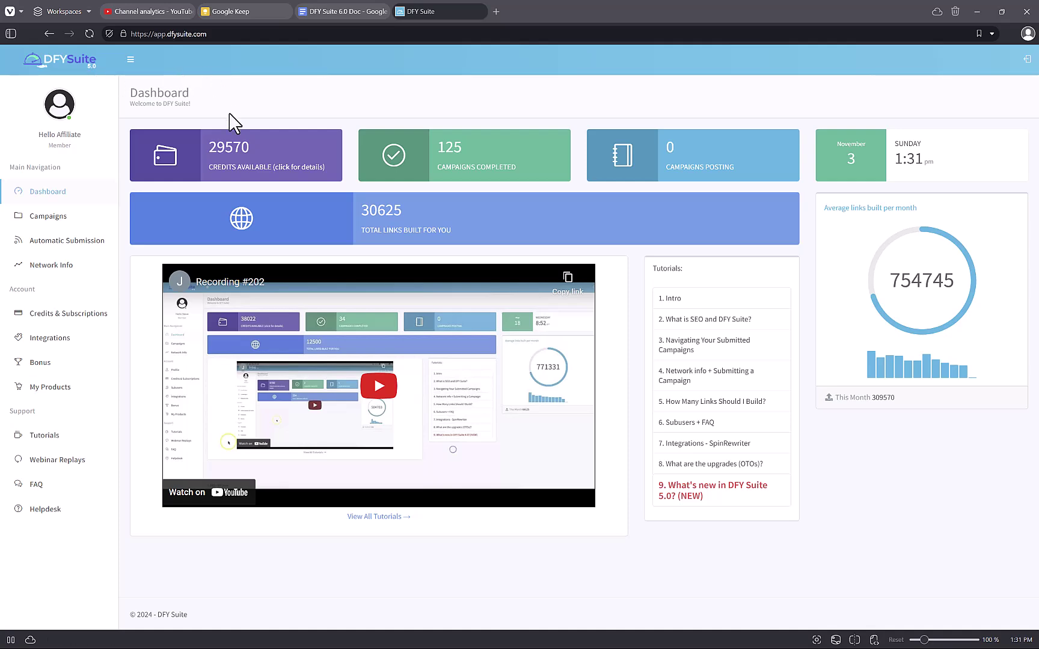
Collapse and re-expand the sidebar, then highlight the 29570 credits available figure.
left_click(130, 60)
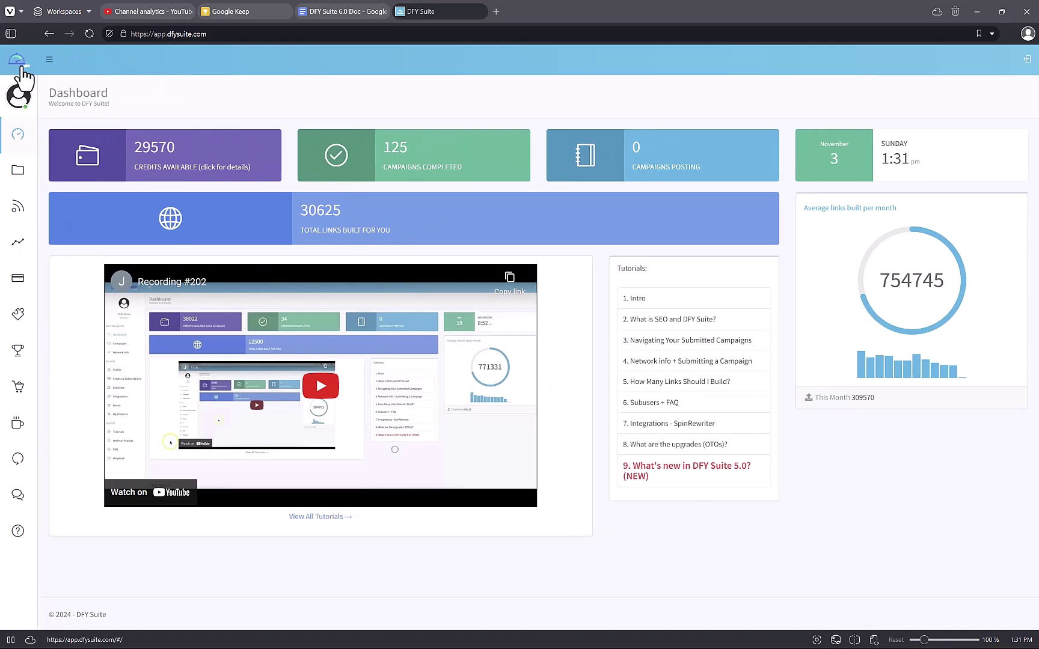
left_click(48, 60)
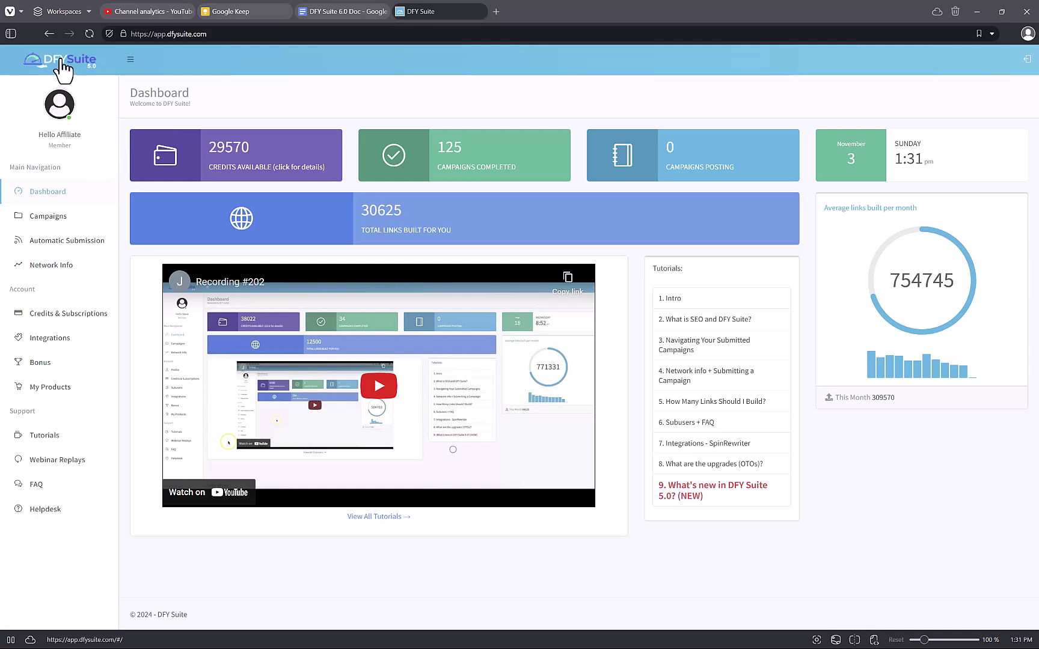
left_click_drag(216, 149, 234, 154)
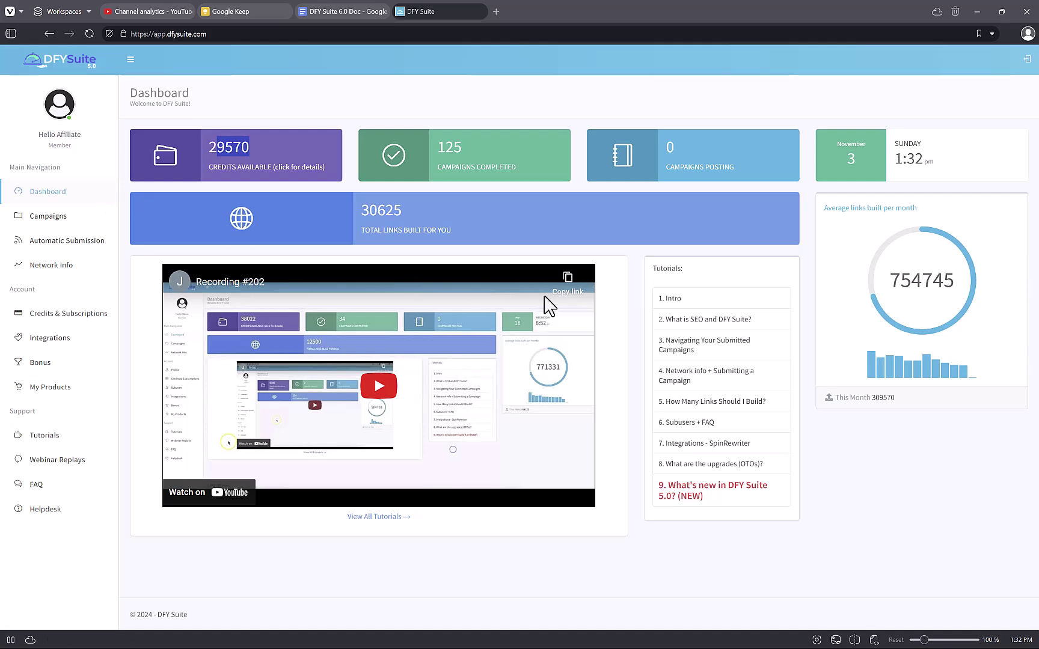
Launch Notepad from system search, closing an accidentally opened PowerShell window first.
key("super")
type("te")
key("Return")
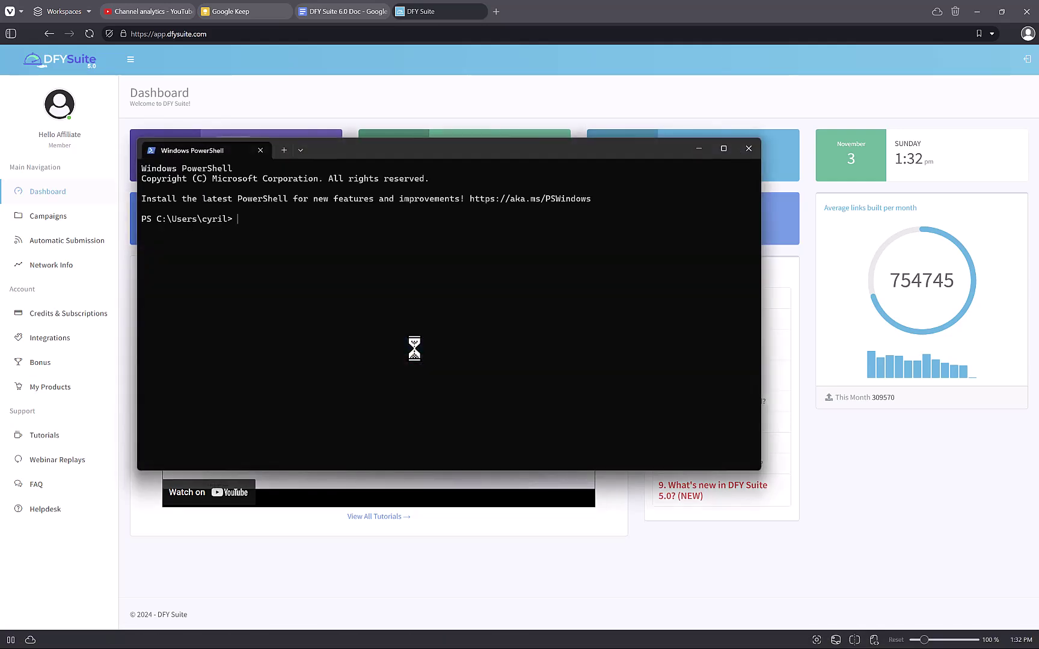
type("exit")
key("Return")
key("super")
type("note")
left_click(141, 342)
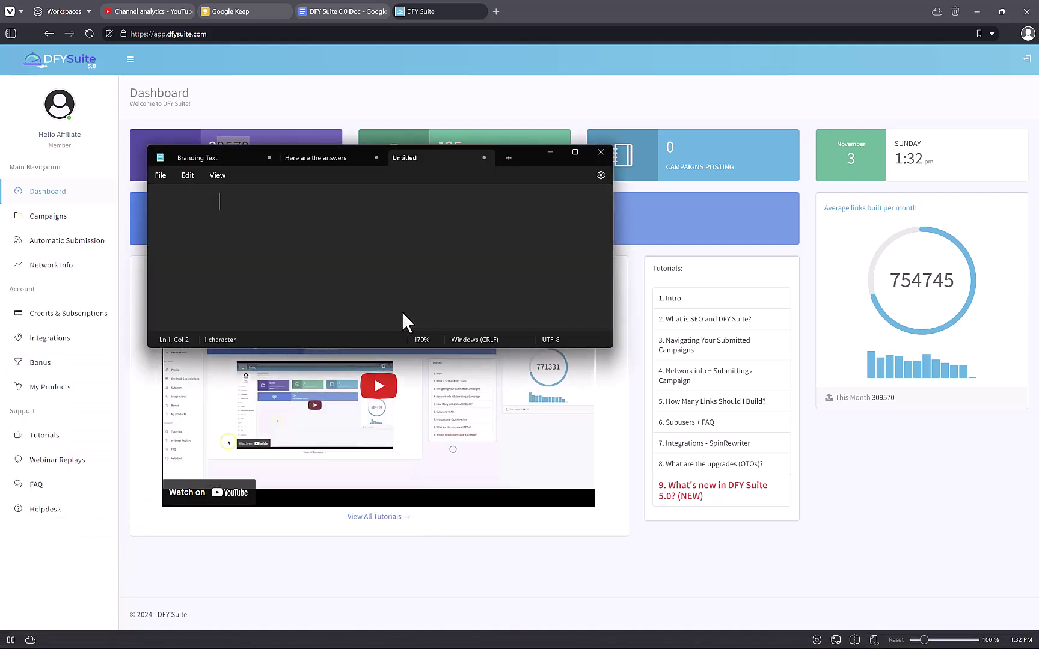
Write '300 --', '600' and '1000 --' on three lines, then return to the dashboard.
type("3000")
key("ctrl+plus")
key("ctrl+plus")
type("--")
key("Return")
type("600")
key("Up")
key("Home")
key("BackSpace")
key("Return")
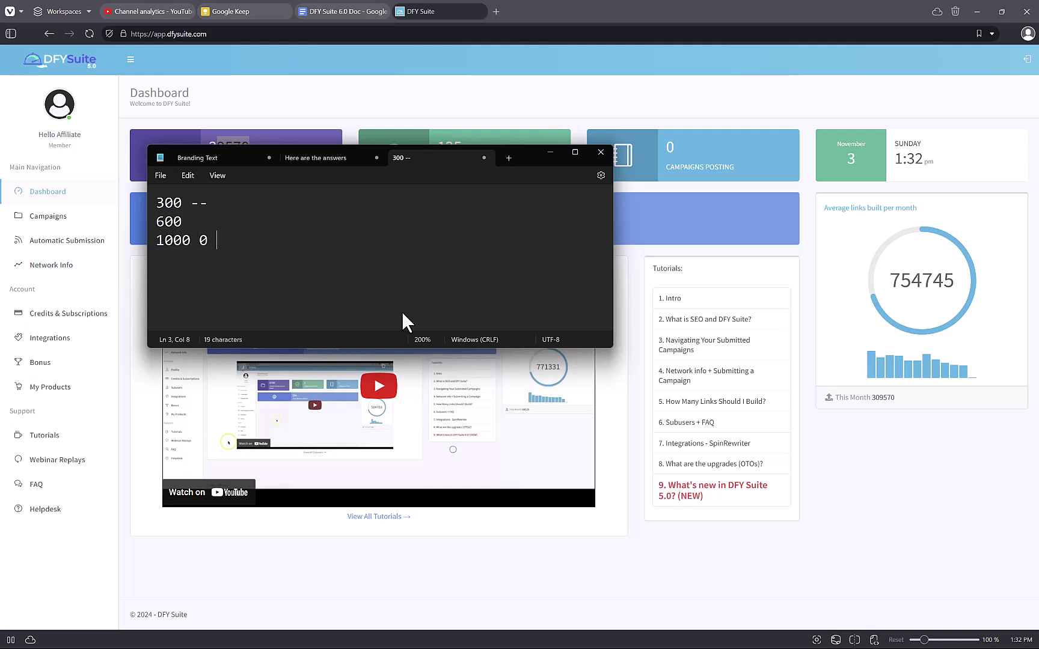
key("BackSpace")
key("BackSpace")
type("--")
key("alt+Tab")
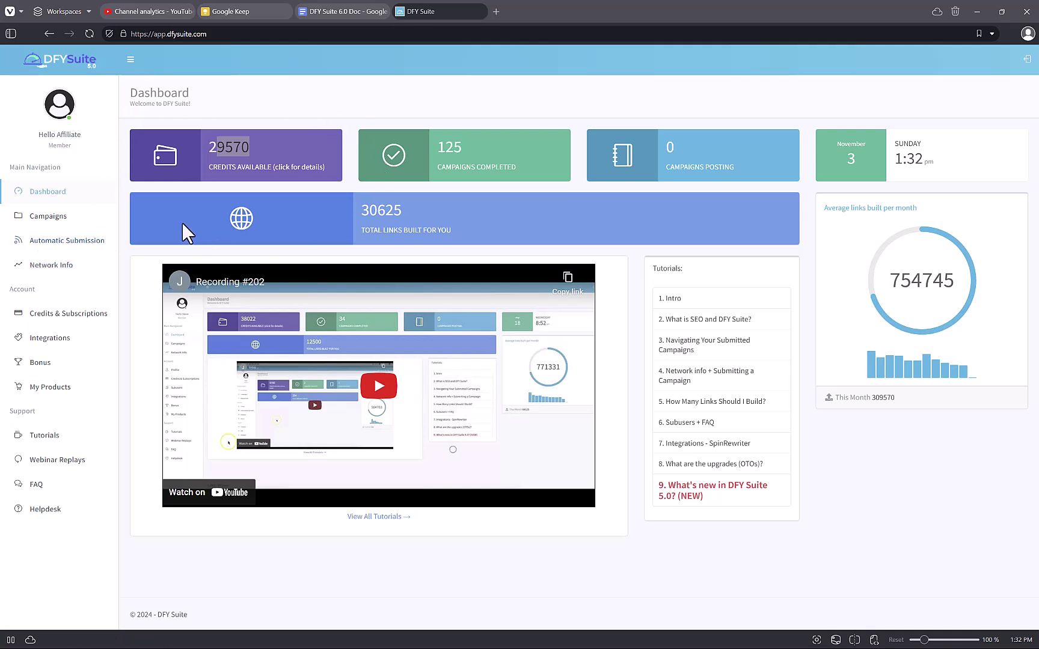
Make the dashboard full-screen, showing 29570 credits, 125 campaigns and 30625 links.
key("F11")
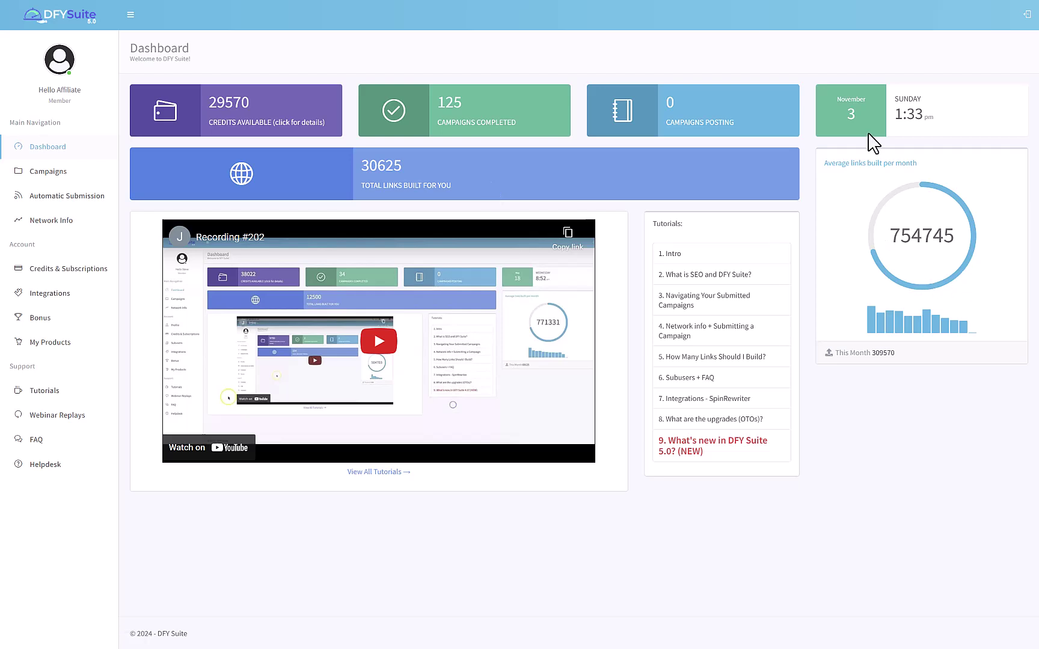
left_click_drag(888, 235, 942, 237)
left_click(942, 238)
left_click_drag(913, 236, 944, 236)
left_click_drag(853, 163, 911, 173)
left_click(862, 180)
mouse_move(868, 318)
left_click_drag(899, 236, 961, 256)
left_click(962, 255)
left_click_drag(361, 162, 442, 183)
double_click(442, 182)
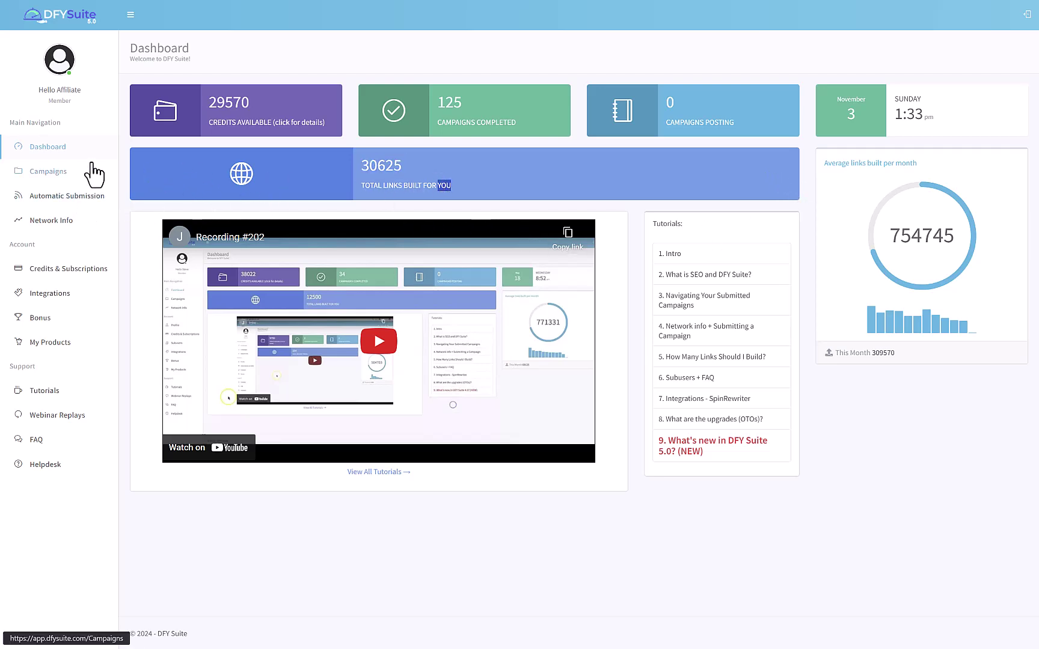
left_click_drag(229, 123, 402, 172)
left_click(245, 110)
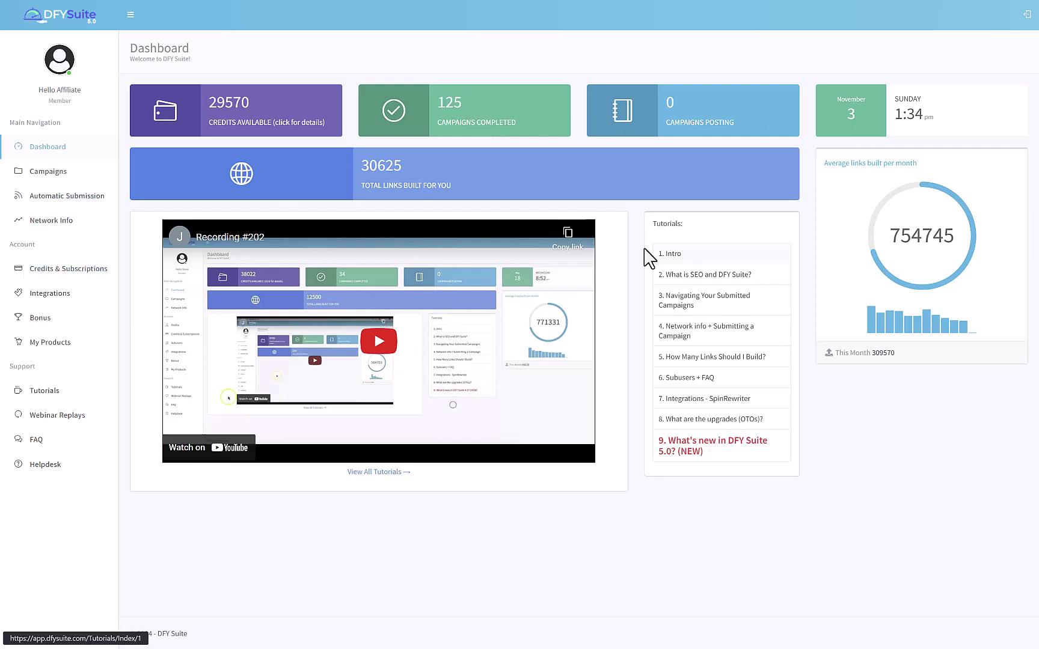
left_click_drag(361, 158, 446, 170)
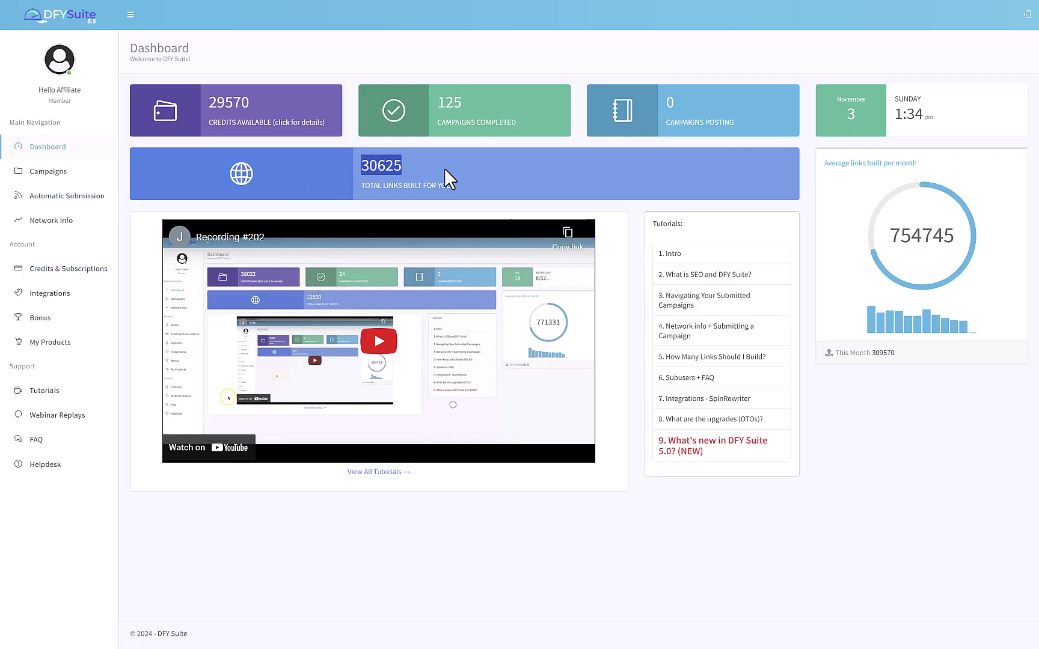
Clear the 30625 highlight and highlight the 250 links of the Livecaster 24x7 campaign.
left_click(446, 172)
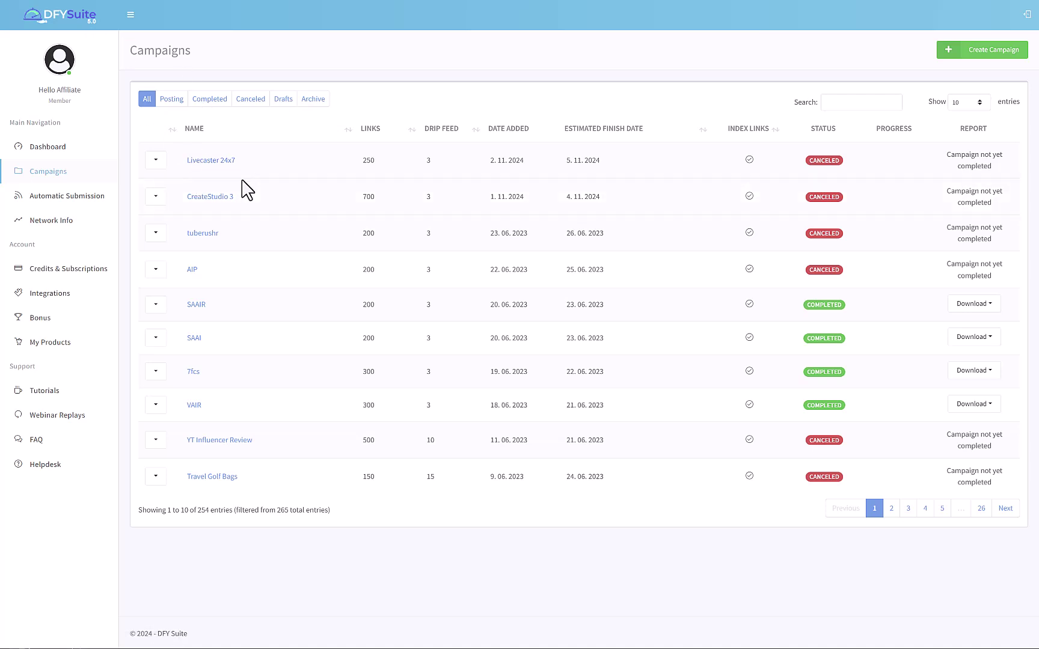
double_click(370, 160)
left_click_drag(371, 157, 424, 170)
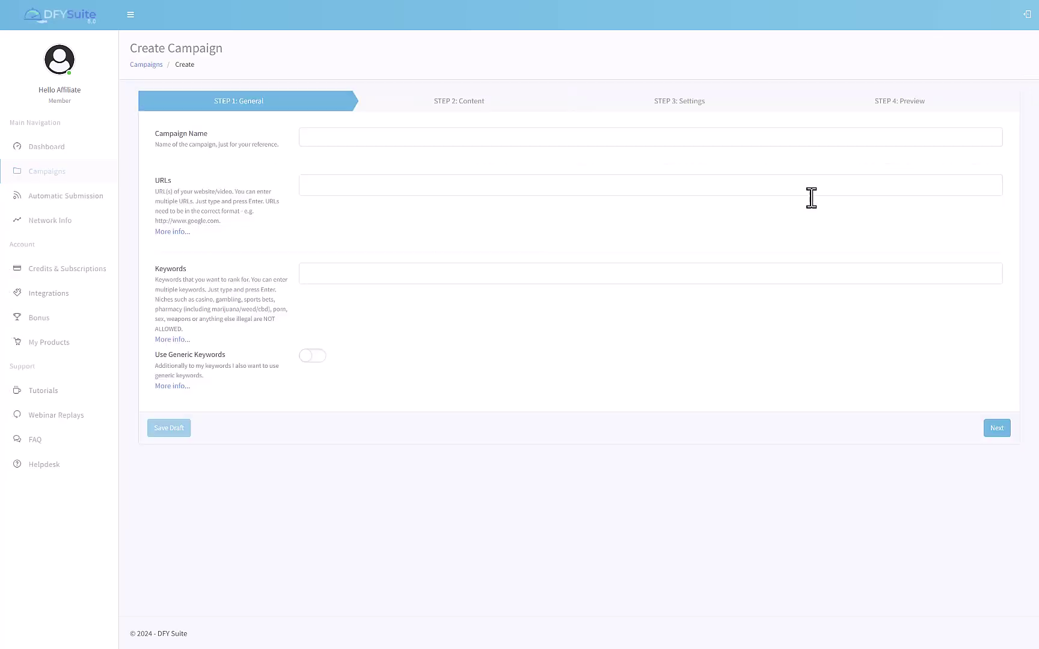
left_click(487, 138)
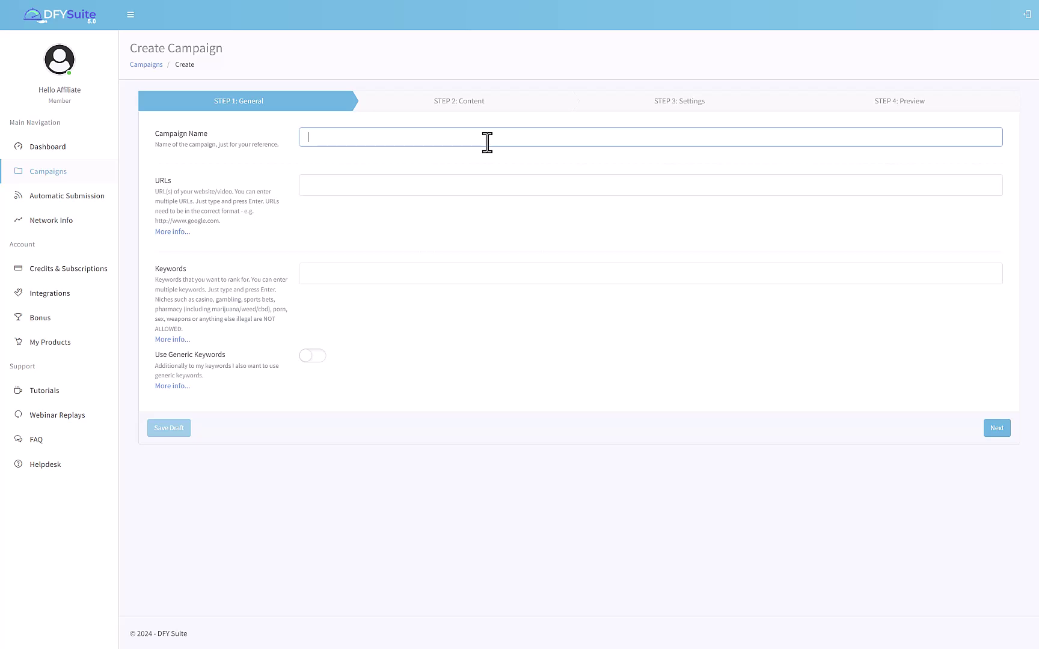
type("plan")
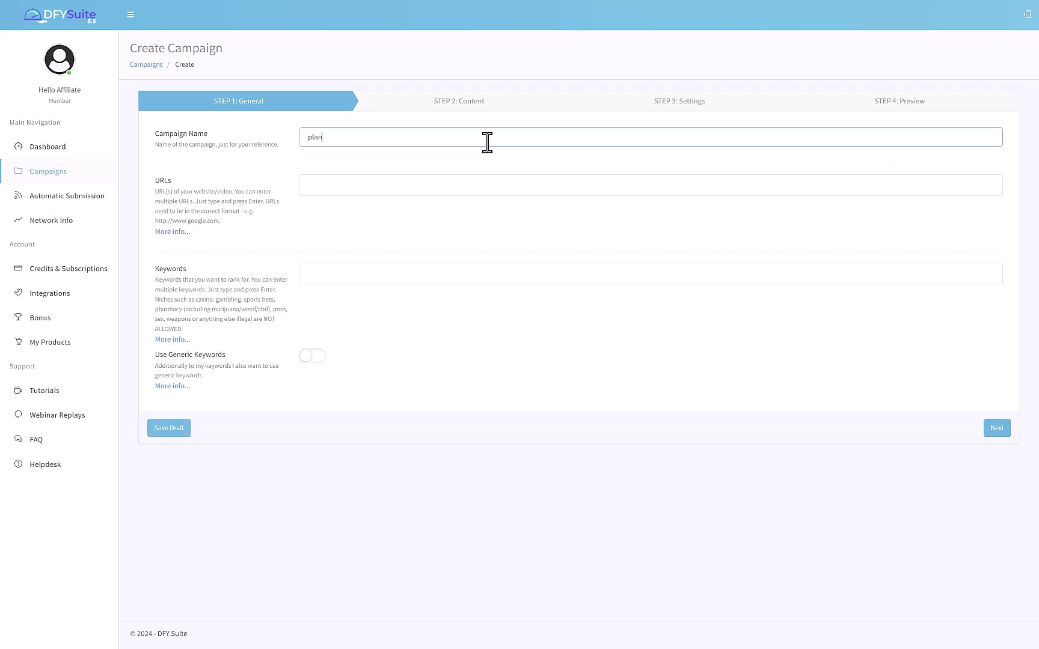
type("t g")
key("ctrl+a")
key("BackSpace")
type("toma")
left_click(686, 185)
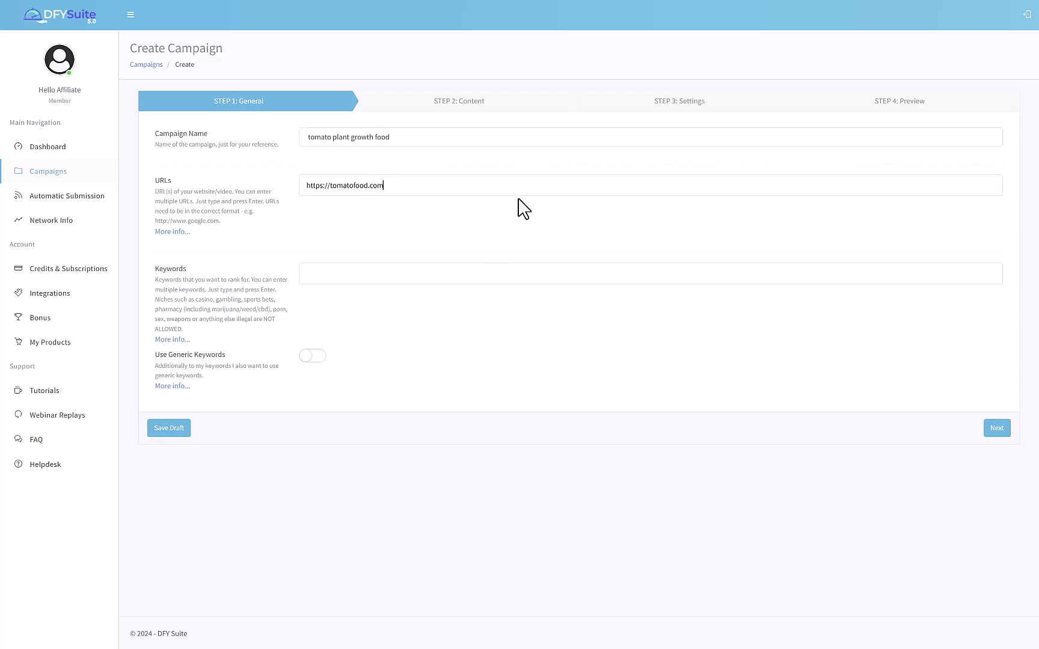
triple_click(395, 138)
key("ctrl+c")
Add keywords: the pasted campaign name, 'tomato growth food' and 'plant growth food for tomatoes'.
left_click(400, 272)
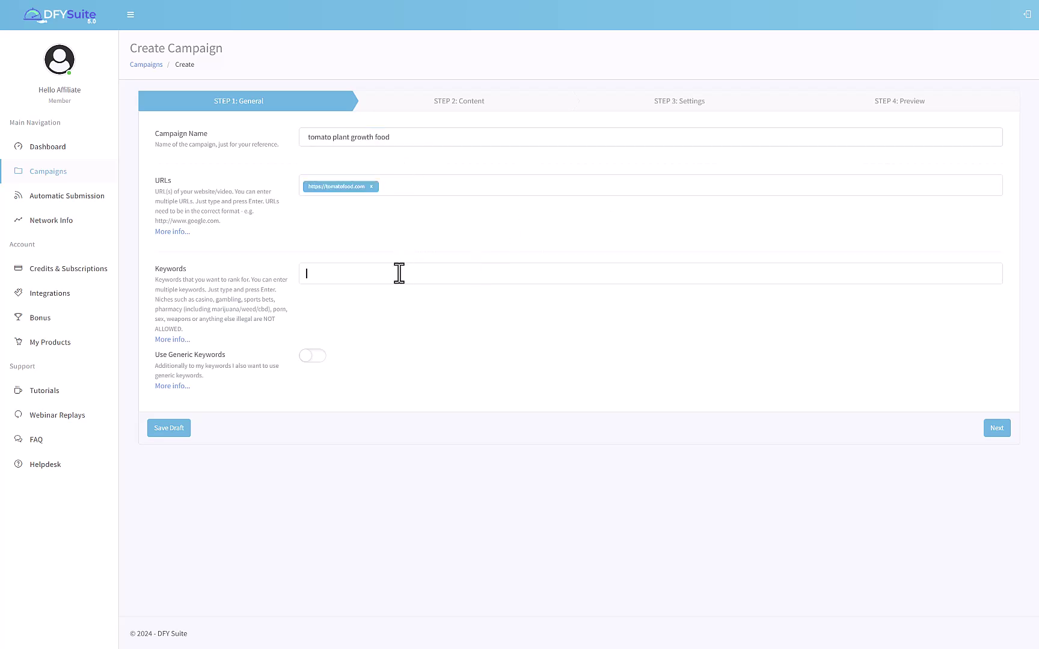
key("ctrl+v")
key("Return")
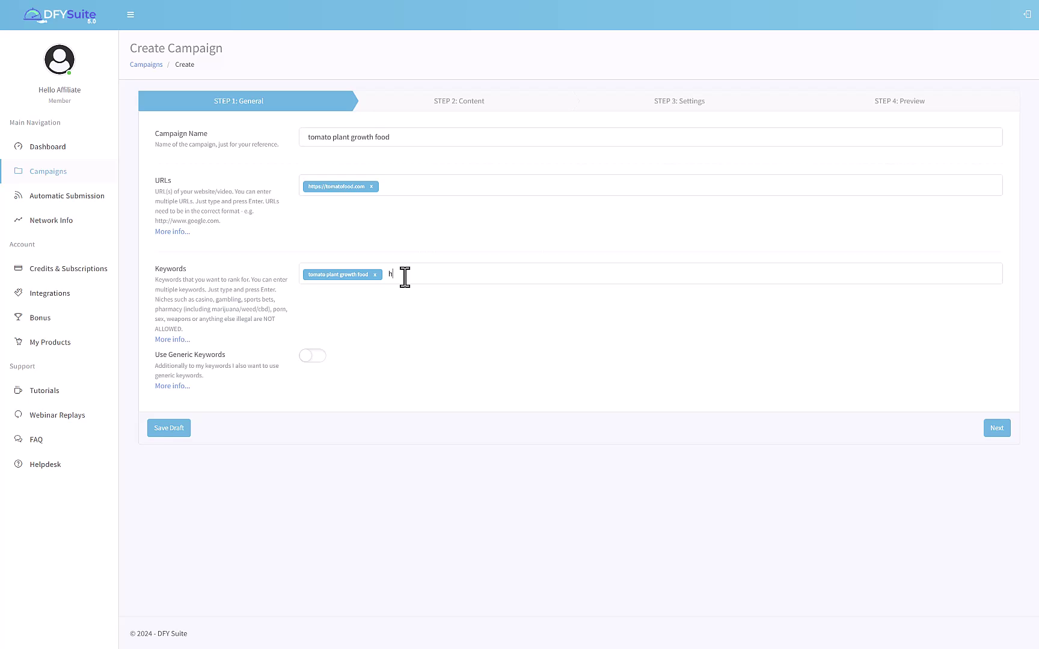
type("tomato groth")
key("BackSpace")
key("BackSpace")
key("BackSpace")
key("BackSpace")
type("wth good")
key("Return")
type("platnt growth g")
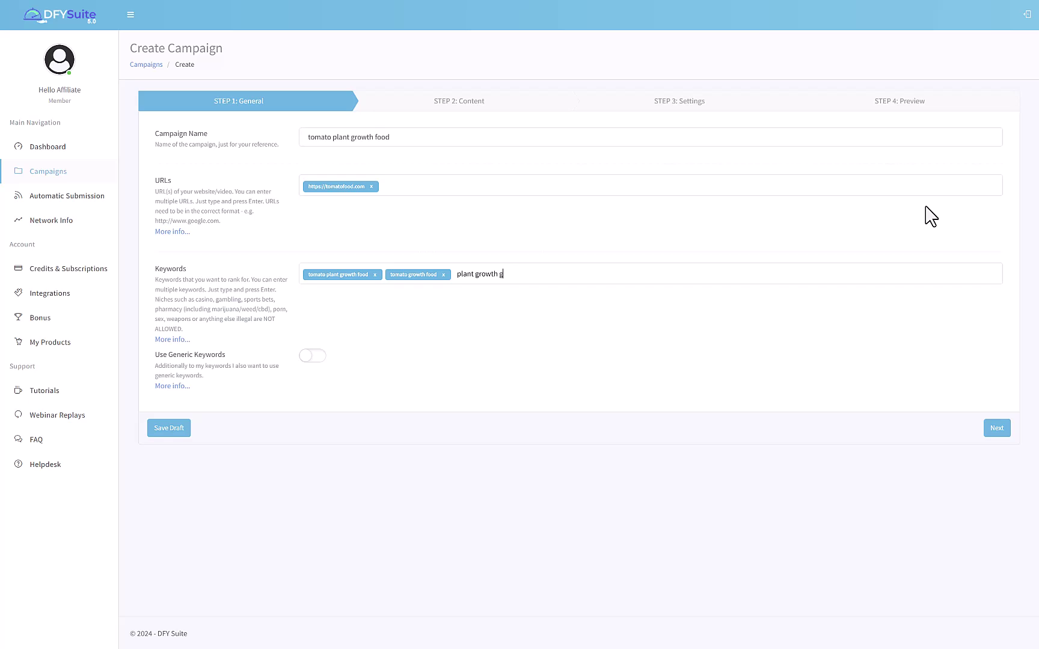
type("ood for tomatoes")
key("Return")
left_click(450, 181)
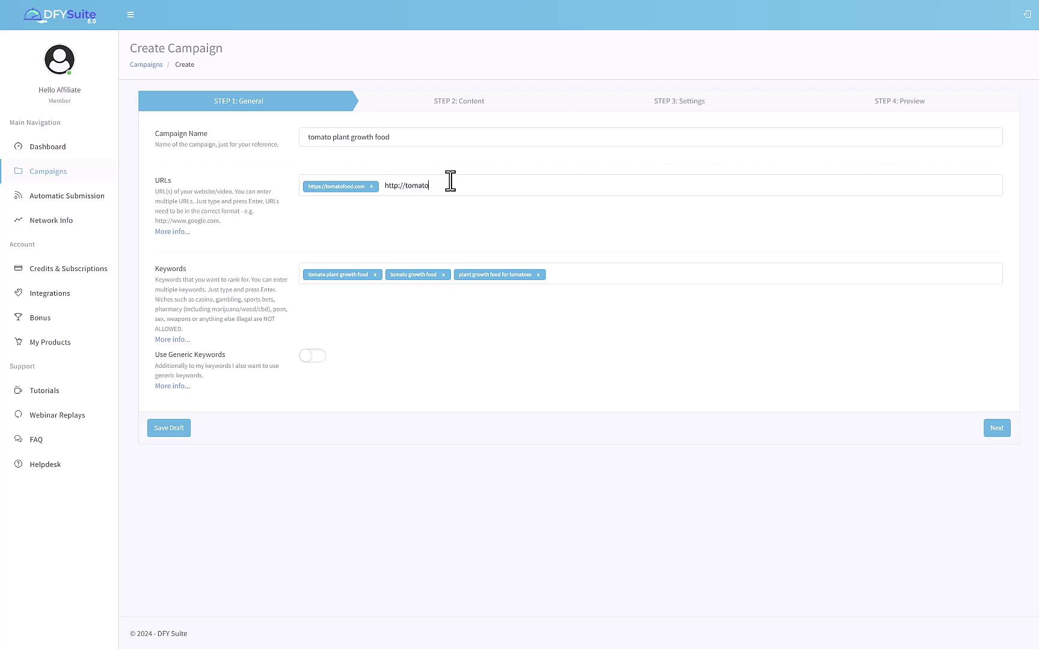
key("Return")
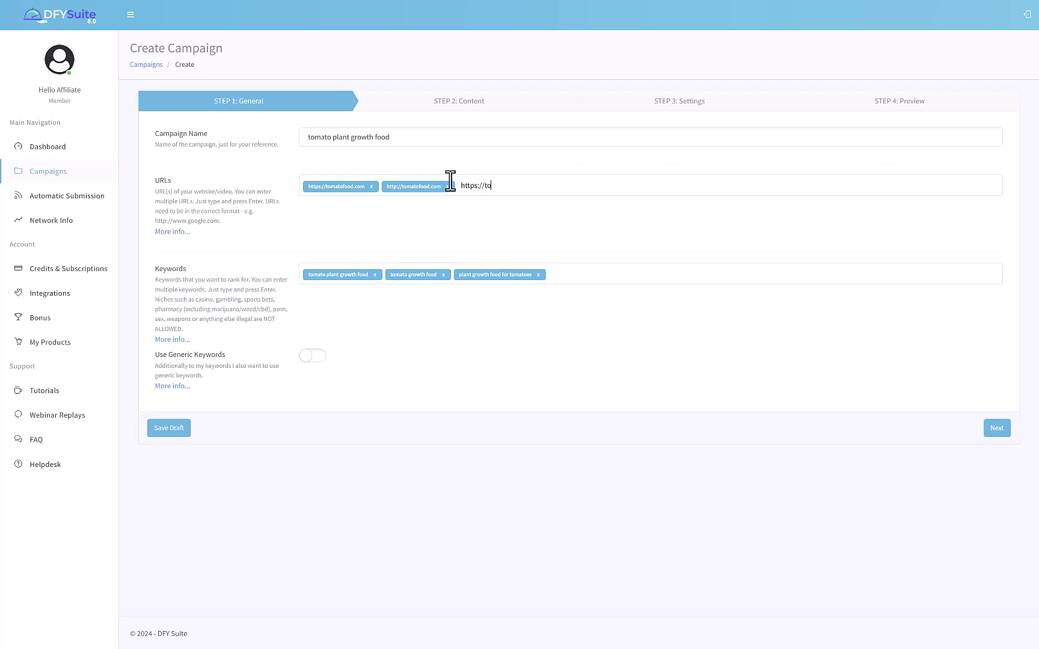
type("https://tomatofood.com/growth.html")
key("Return")
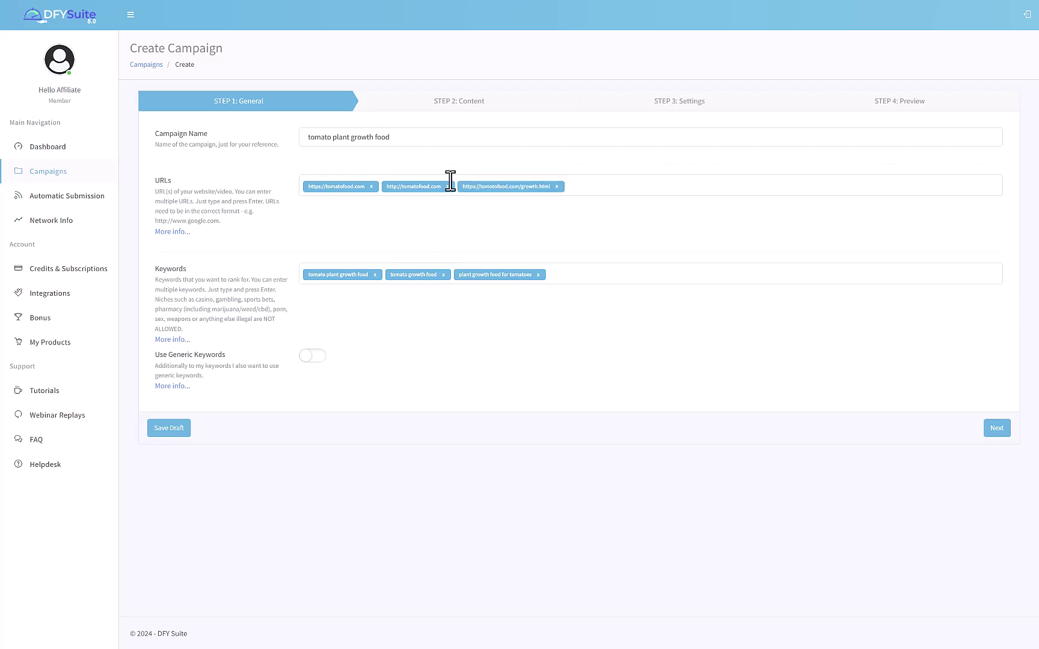
Toggle Use Generic Keywords a few times and leave it off.
left_click(311, 358)
left_click(313, 359)
left_click(313, 359)
left_click(309, 358)
left_click(304, 359)
left_click(321, 357)
On Step 2: Content, keep automatic generation on and choose scraping for campaign keywords.
left_click(996, 428)
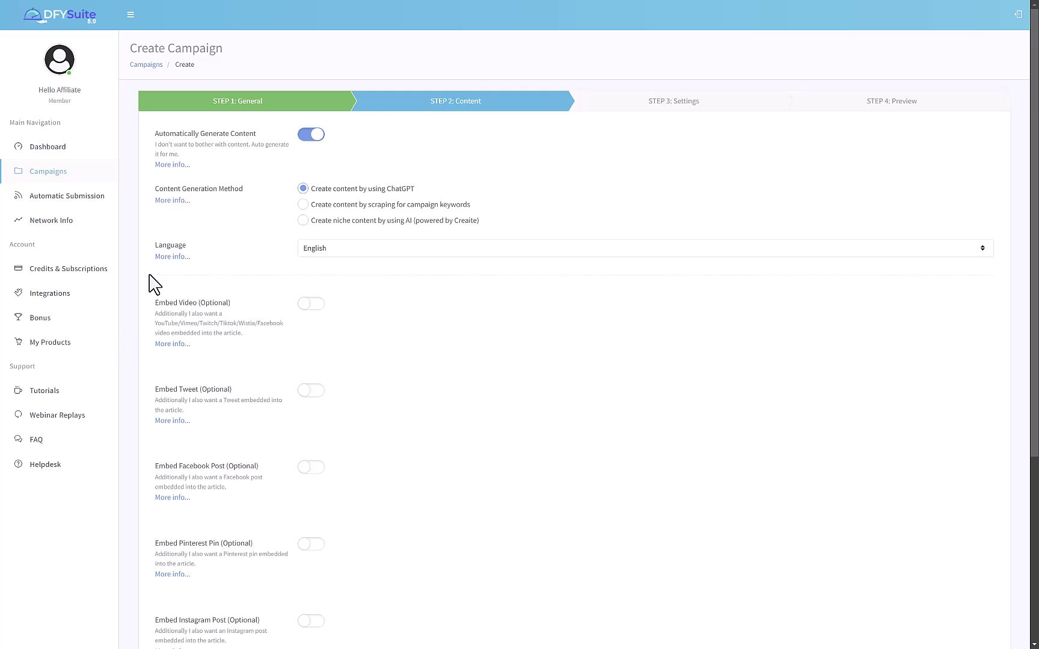
left_click(317, 137)
left_click(317, 137)
left_click(367, 208)
left_click_drag(374, 205, 484, 216)
left_click(419, 215)
left_click_drag(388, 197, 431, 216)
left_click(442, 208)
left_click(406, 210)
left_click(443, 220)
Compare the AI niche content and ChatGPT options, then settle back on keyword scraping.
left_click_drag(404, 221, 424, 221)
left_click(425, 222)
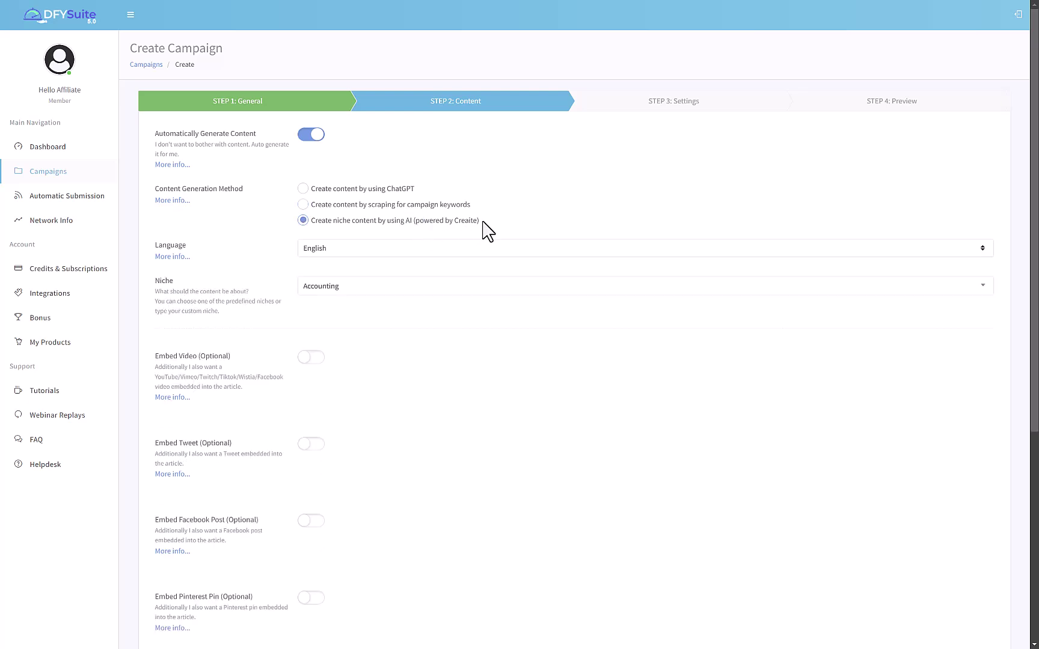
left_click_drag(480, 222, 324, 228)
left_click(325, 229)
left_click_drag(424, 239, 450, 239)
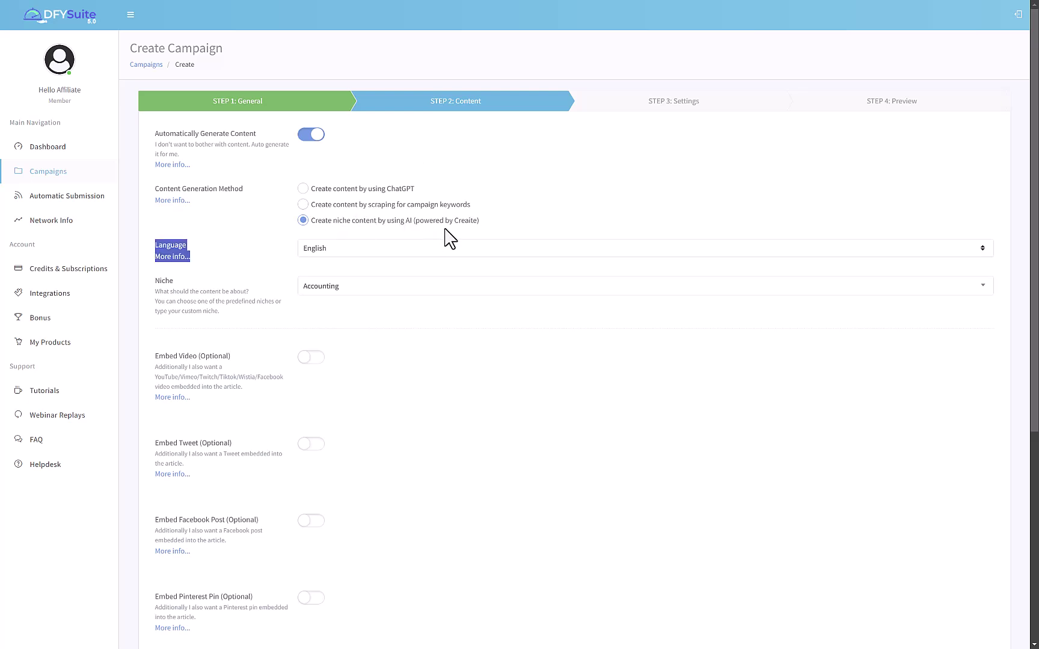
left_click(391, 190)
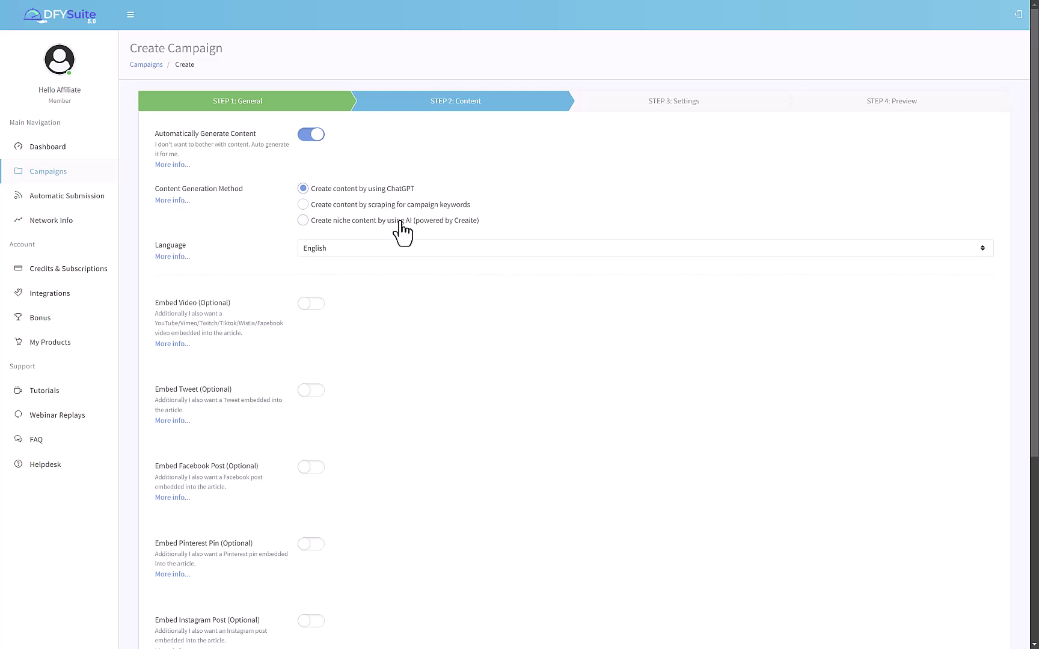
left_click(401, 223)
left_click_drag(415, 222, 510, 216)
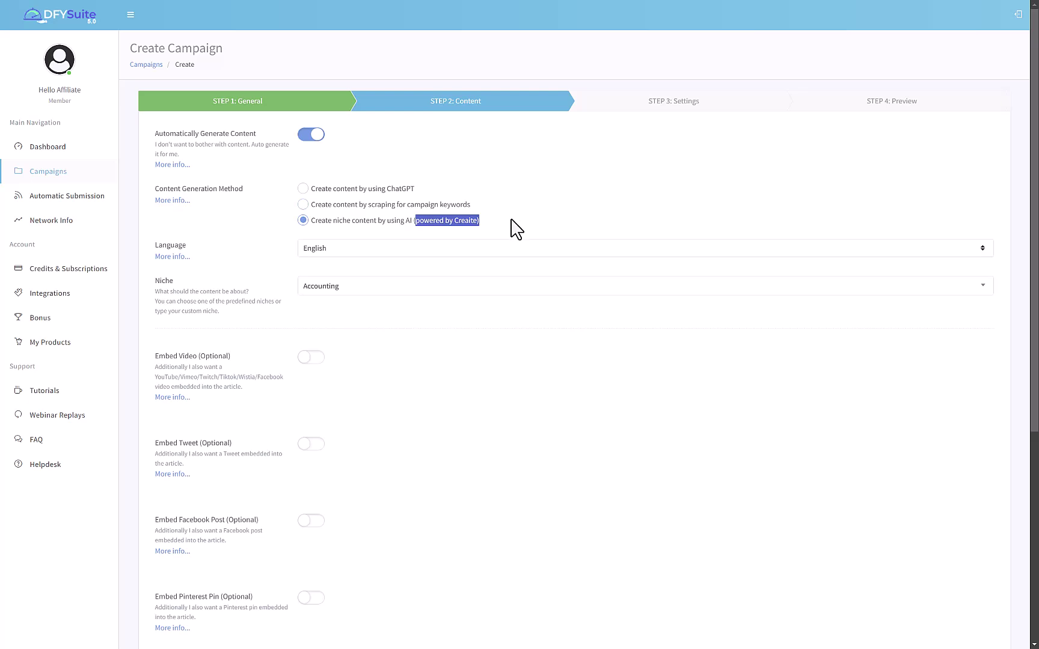
left_click(360, 206)
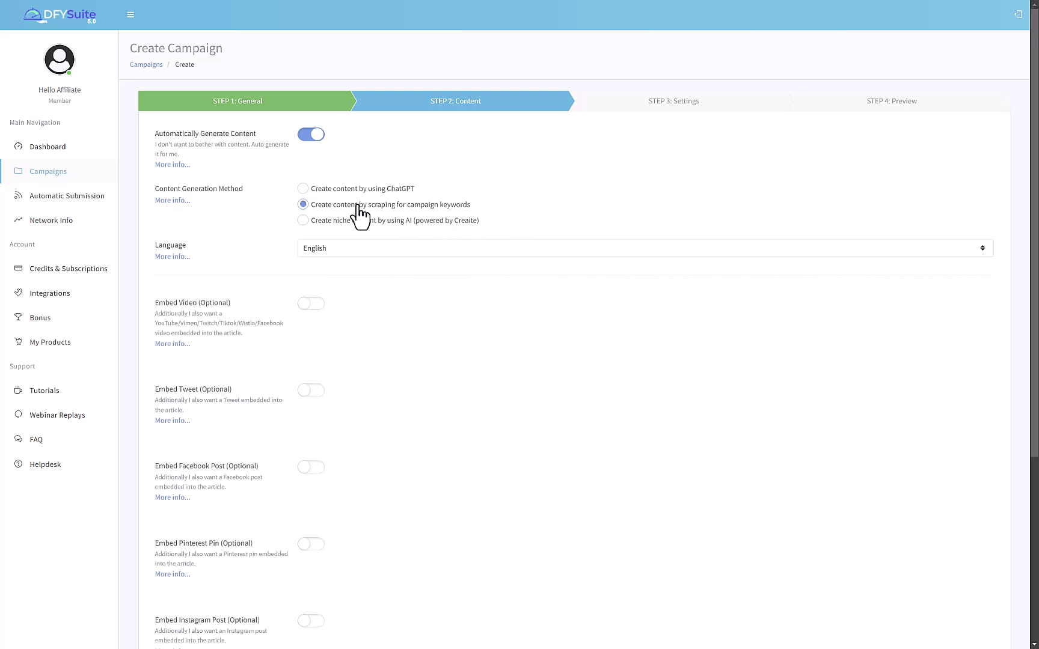
left_click_drag(362, 205, 485, 214)
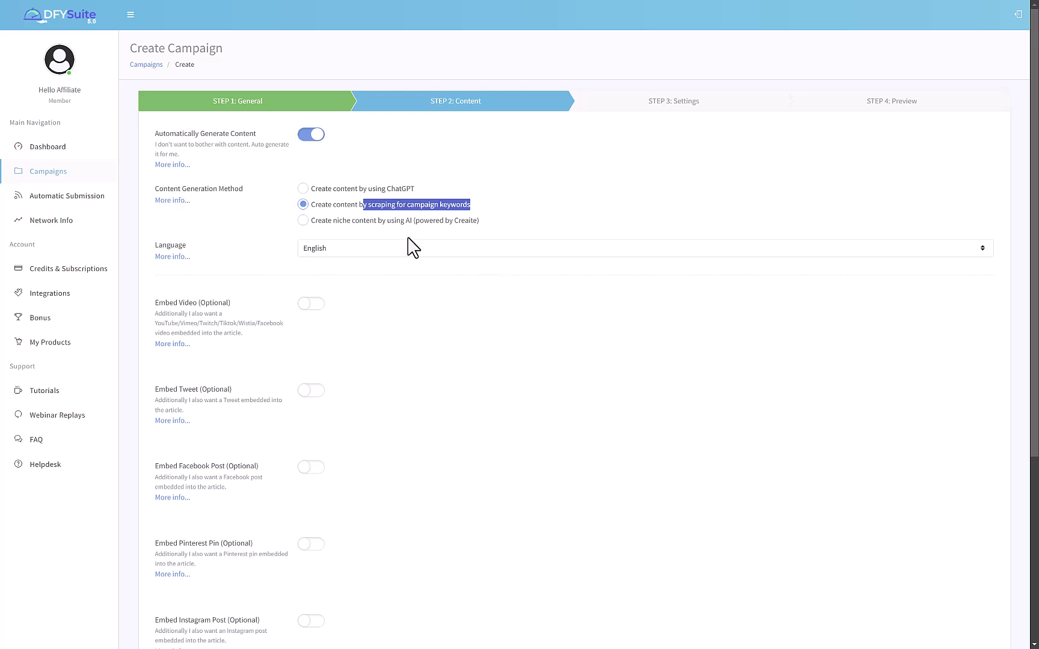
Choose 'Create content by using ChatGPT' and browse the Language list, leaving English selected.
left_click(441, 213)
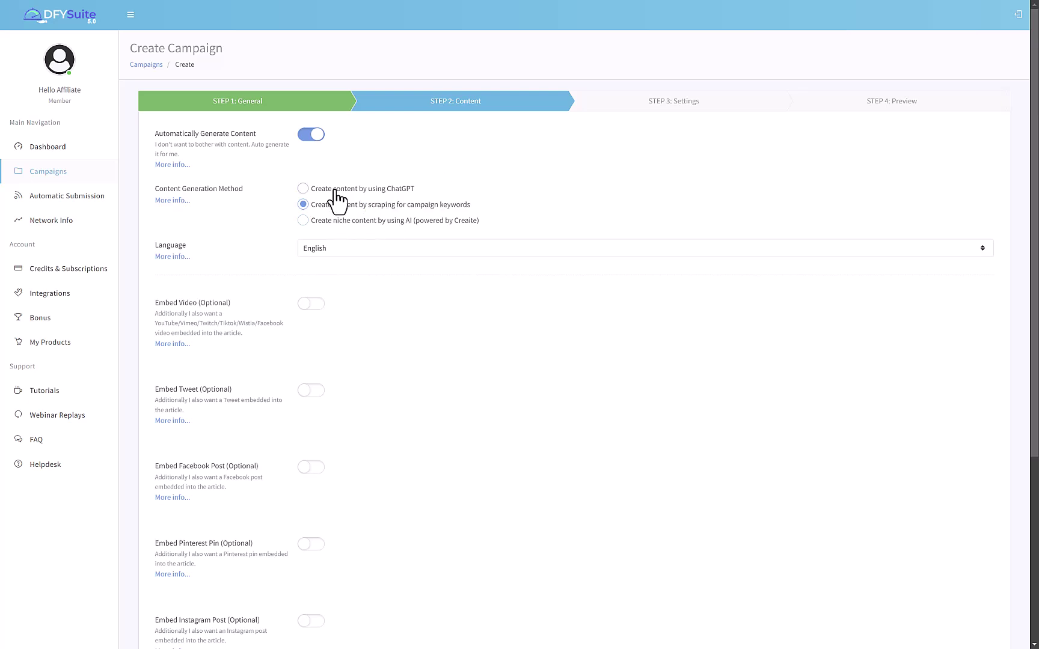
left_click(333, 191)
left_click(348, 223)
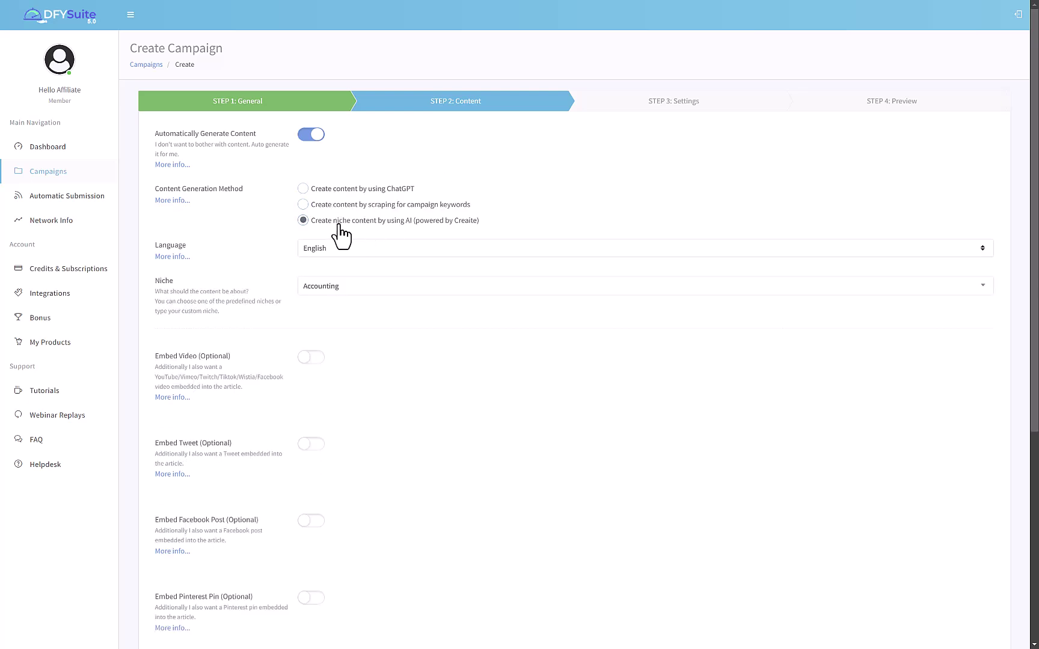
left_click(399, 190)
left_click(368, 250)
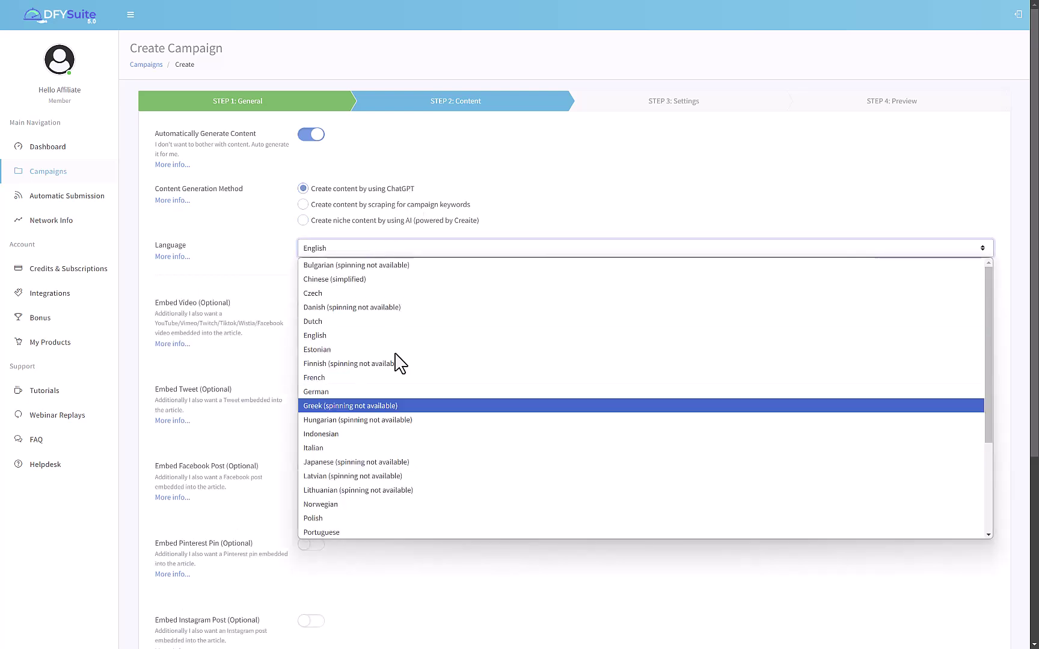
scroll(431, 387, "down", 3)
scroll(433, 377, "up", 3)
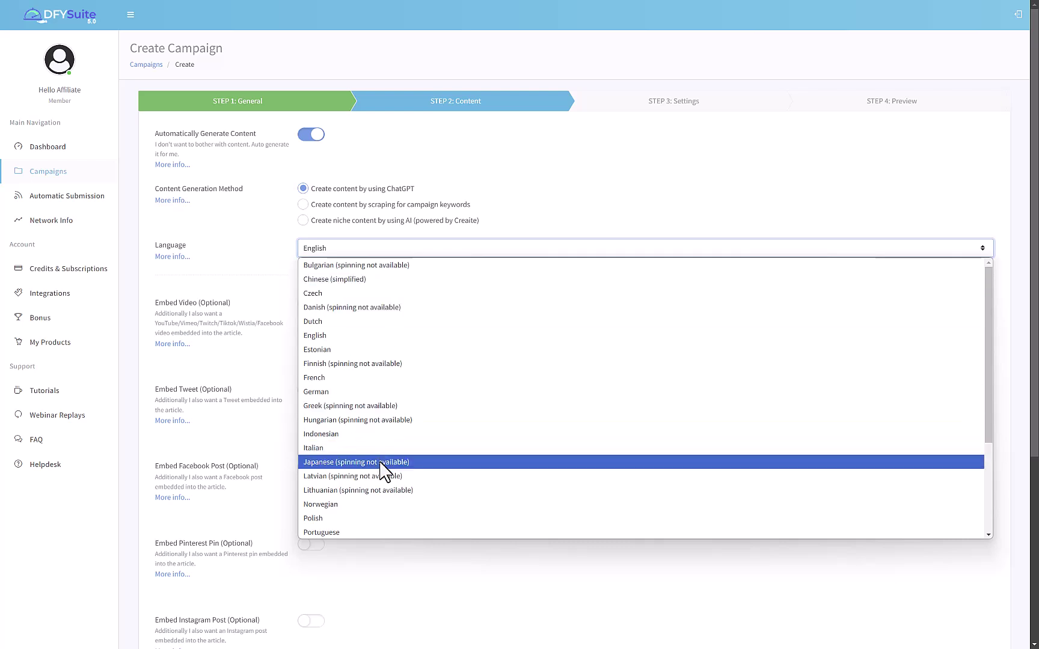
scroll(388, 466, "down", 3)
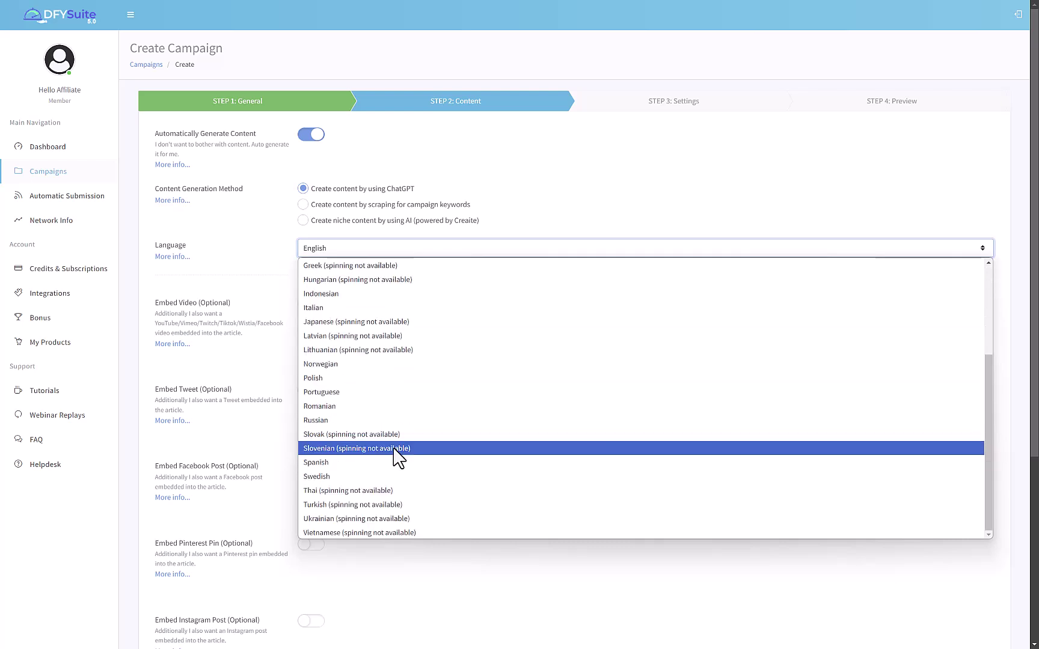
left_click(533, 215)
scroll(293, 324, "down", 3)
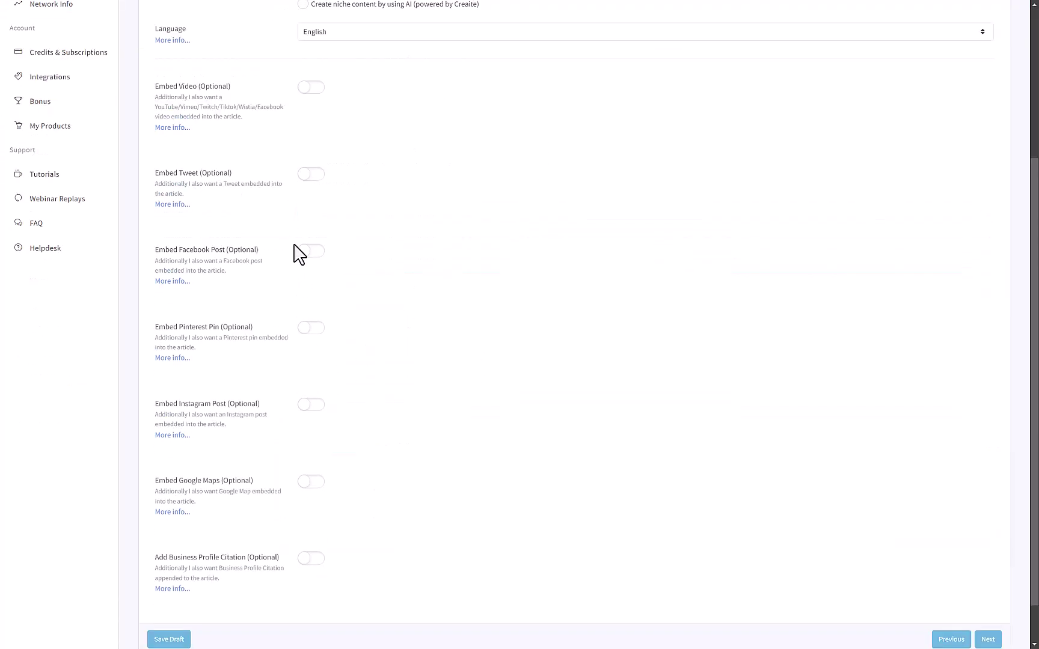
left_click(316, 87)
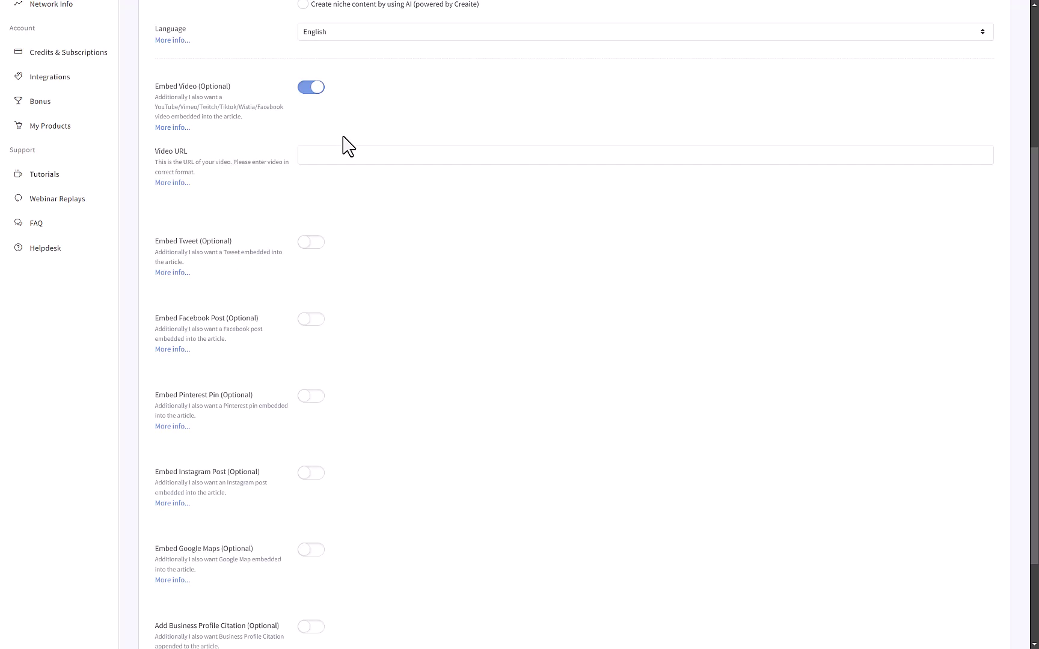
left_click(316, 91)
scroll(313, 126, "down", 1)
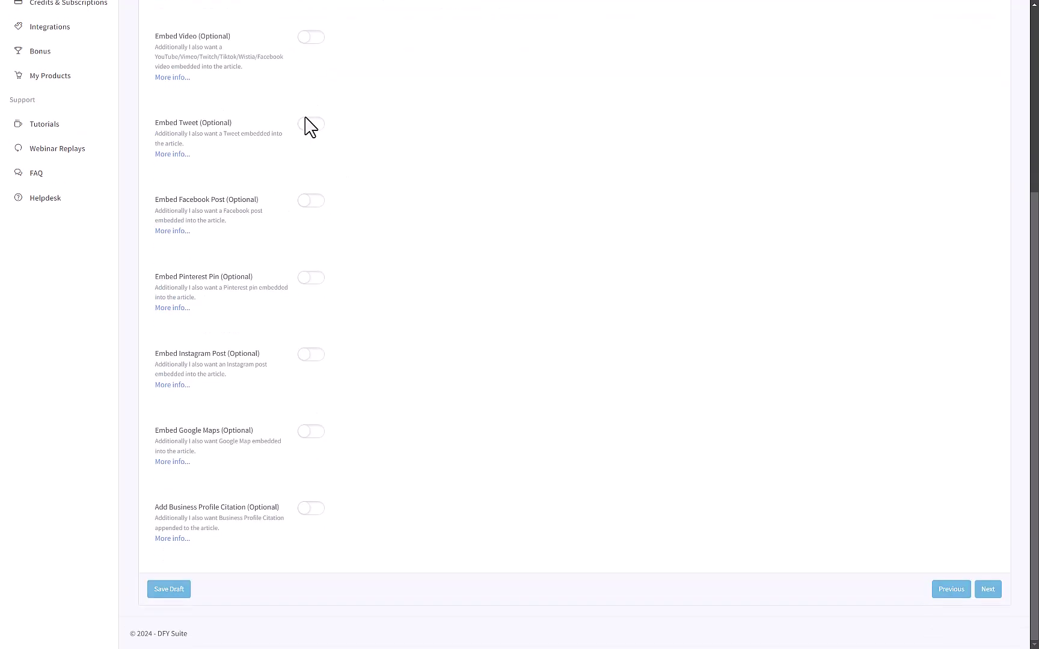
left_click(314, 124)
left_click(320, 127)
left_click(310, 125)
left_click(310, 126)
left_click(310, 125)
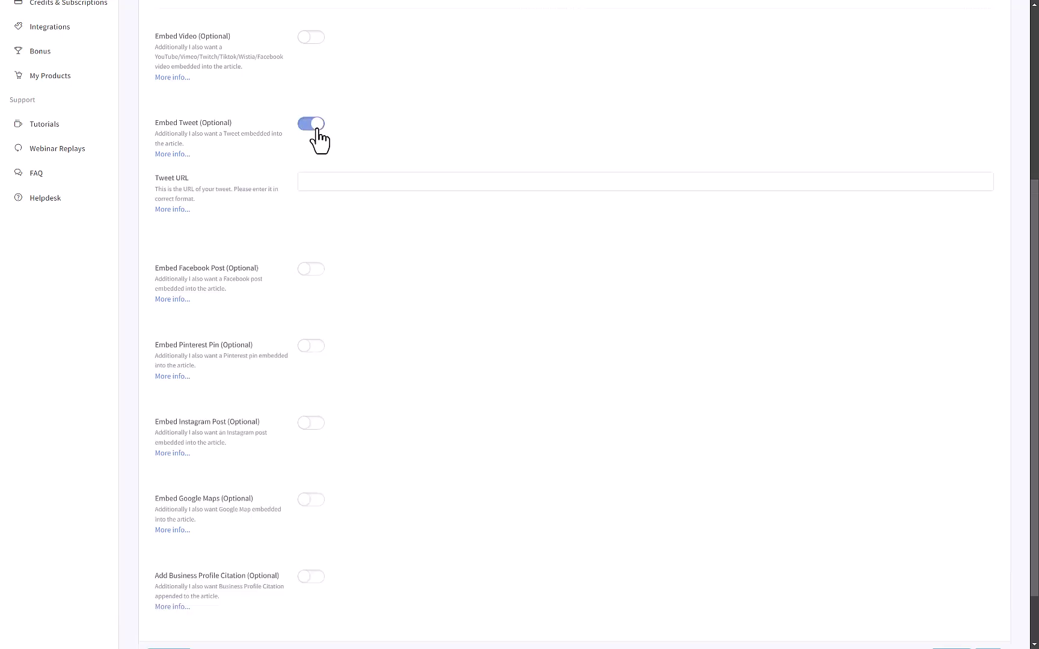
left_click(310, 125)
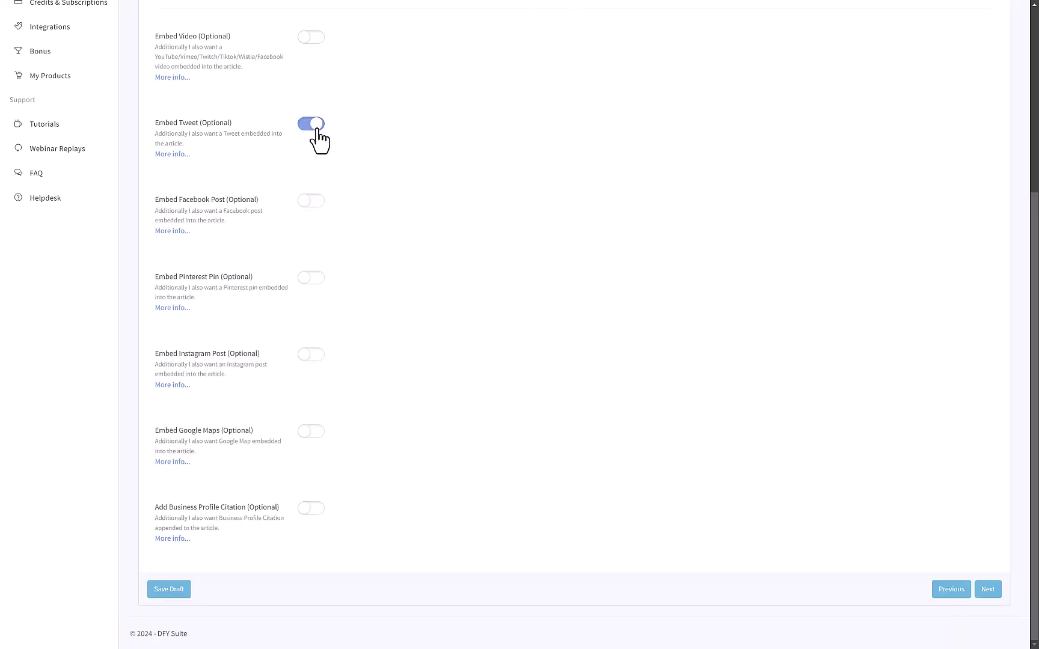
left_click(312, 202)
left_click(319, 204)
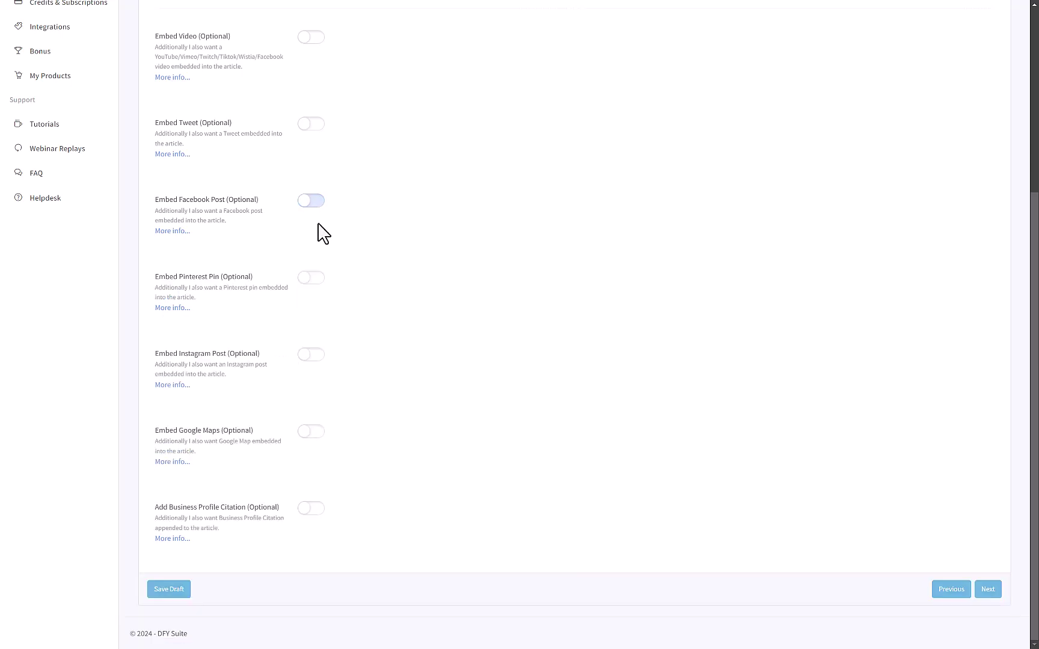
left_click(313, 279)
left_click(312, 283)
left_click(320, 360)
left_click(309, 433)
left_click(311, 434)
left_click(303, 511)
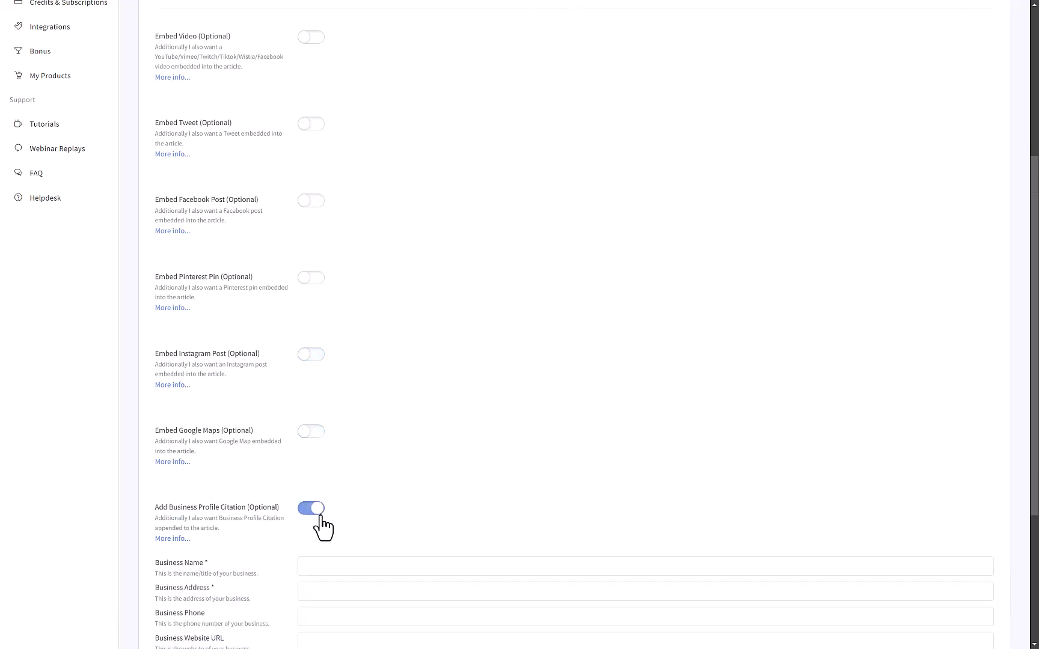
scroll(325, 528, "down", 4)
left_click(336, 341)
left_click(343, 363)
left_click(357, 394)
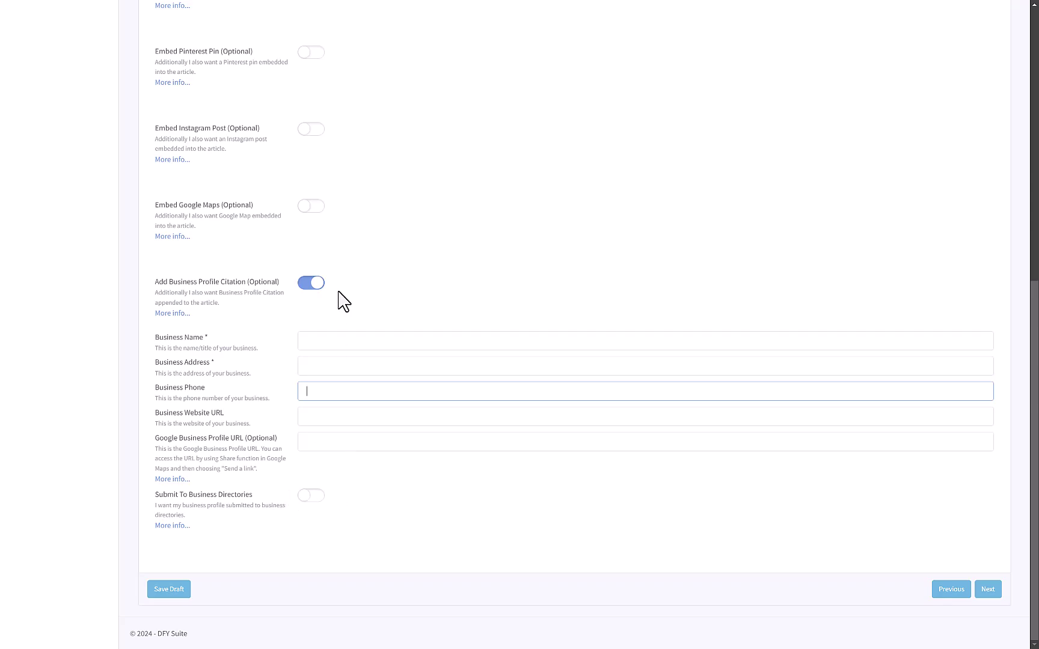
left_click(310, 283)
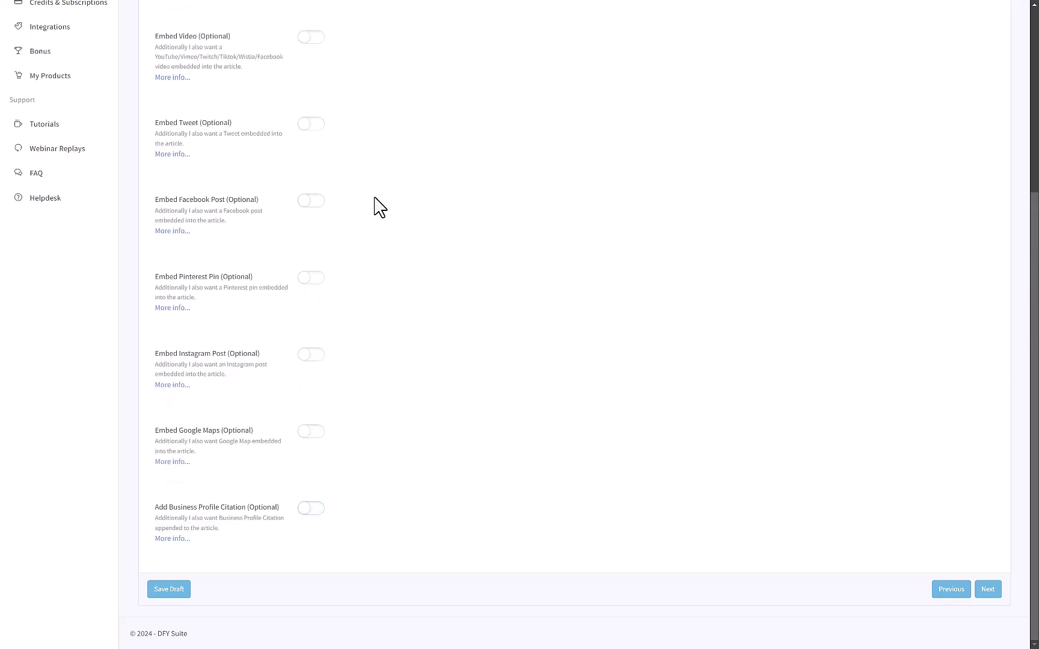
scroll(191, 308, "up", 5)
scroll(559, 401, "down", 5)
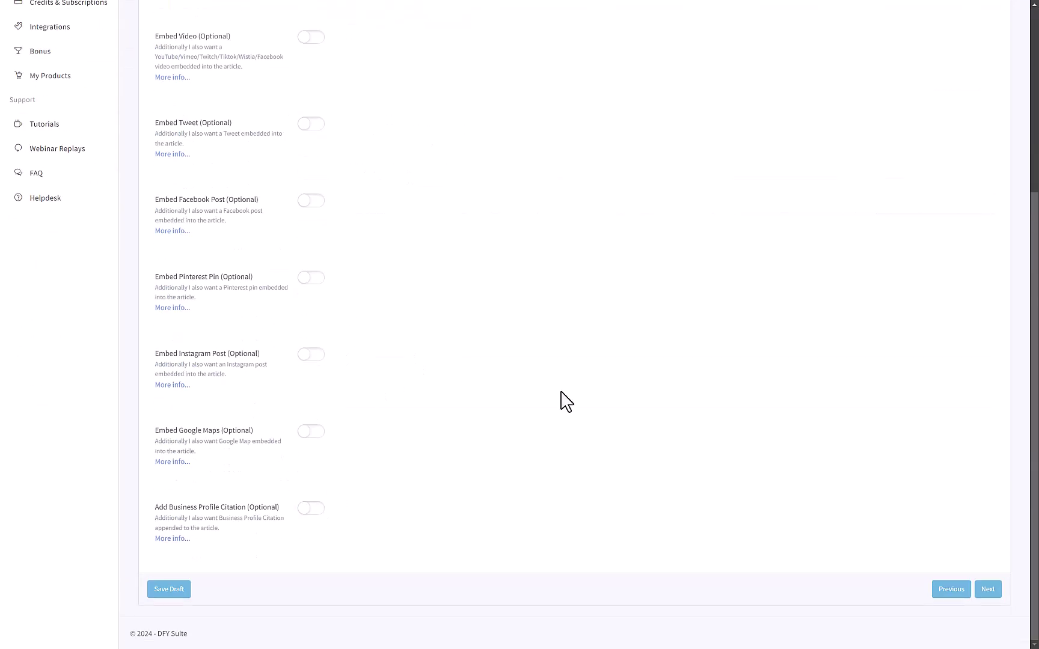
On Step 3: Settings, drag Link Quantity to 220 and Drip Feed to 90 days.
left_click(985, 594)
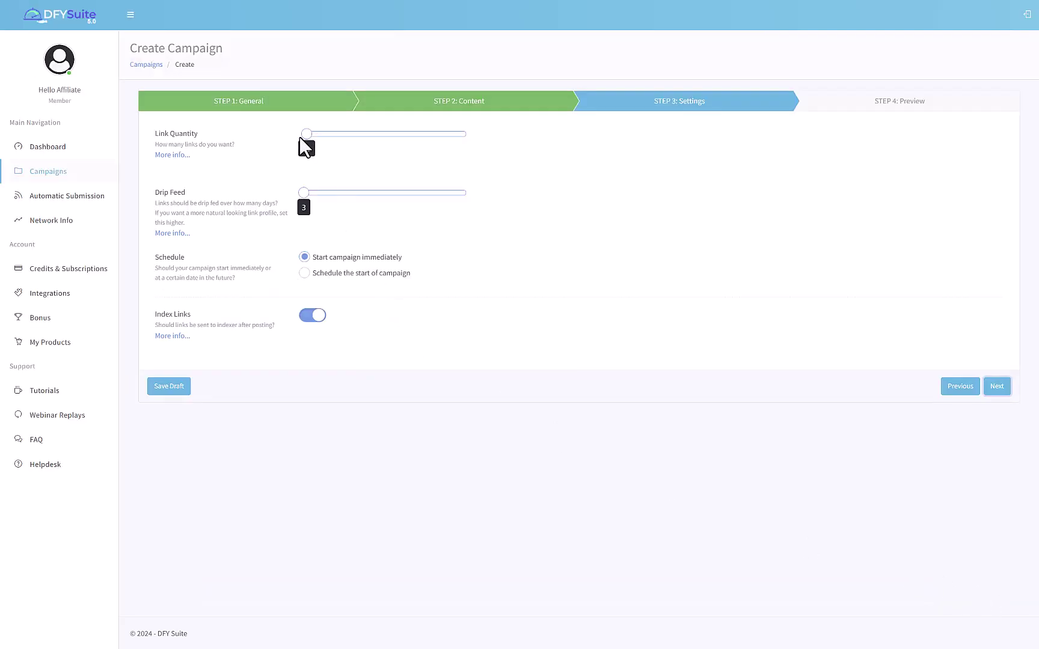
left_click_drag(306, 147, 468, 150)
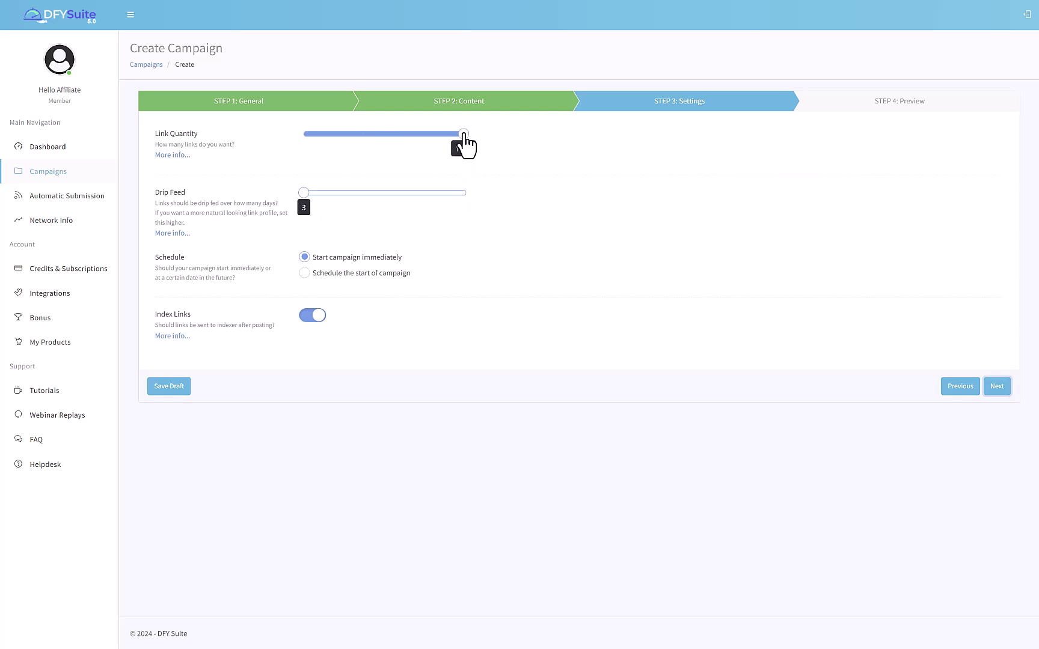
left_click_drag(464, 136, 503, 153)
left_click_drag(462, 144, 330, 140)
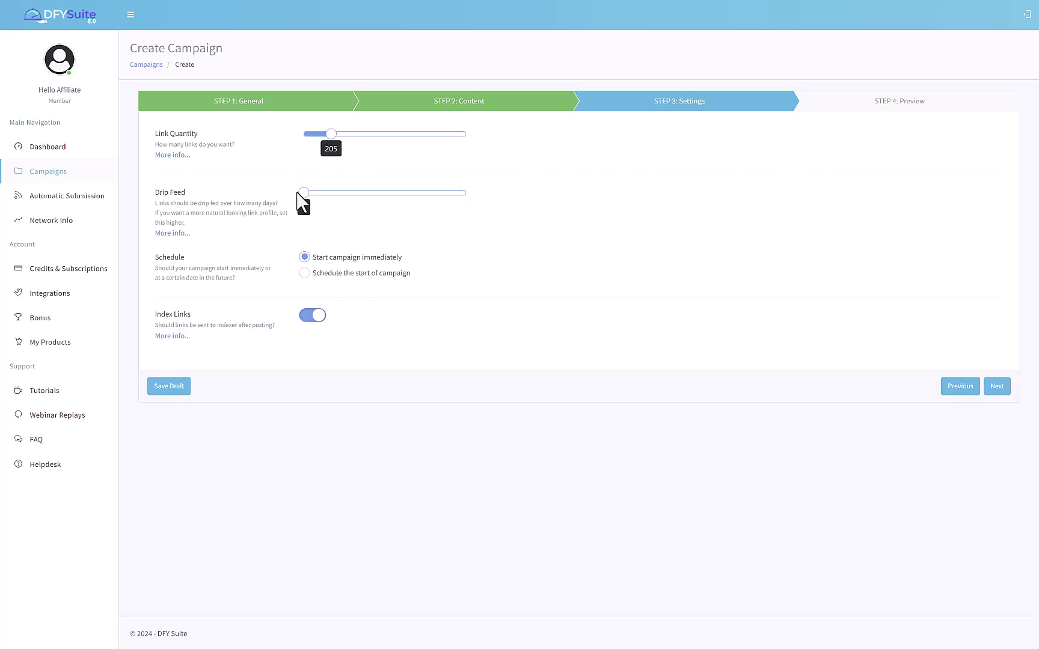
mouse_move(302, 199)
left_mouse_down()
mouse_move(473, 209)
mouse_move(303, 205)
left_mouse_up()
left_click_drag(331, 136, 333, 141)
left_click_drag(313, 196, 486, 203)
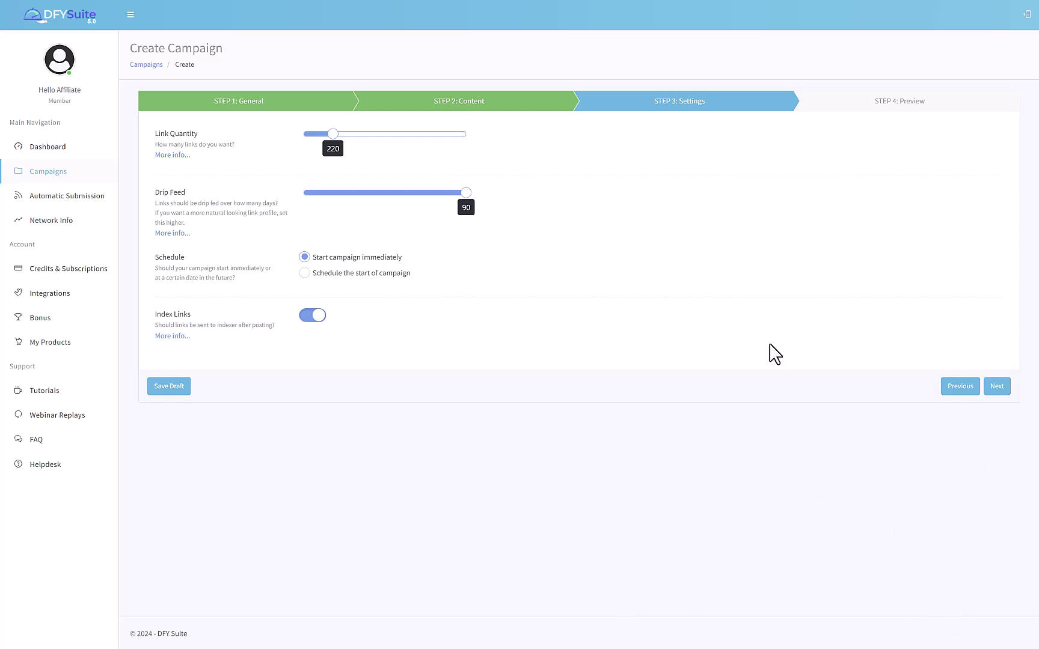
left_click(355, 272)
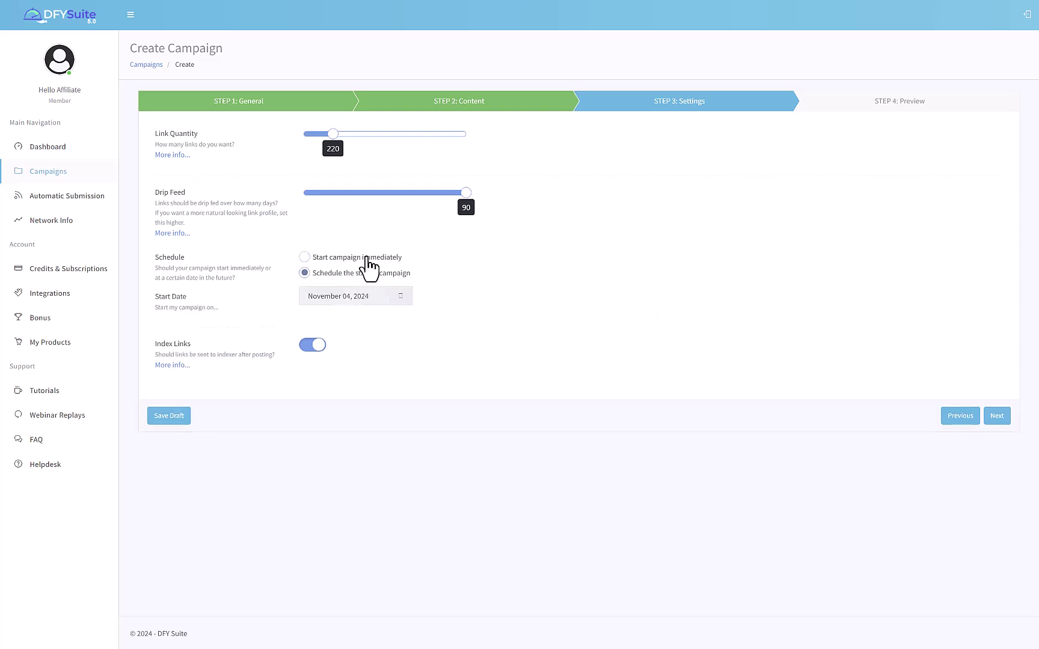
left_click(366, 258)
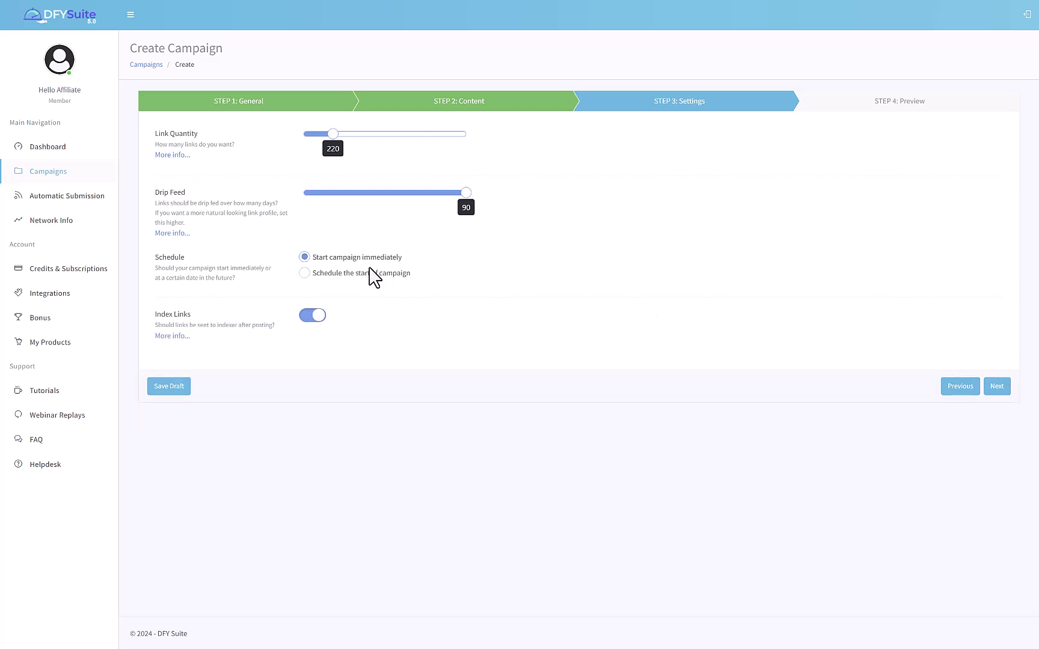
left_click(371, 273)
left_click(370, 259)
left_click(321, 320)
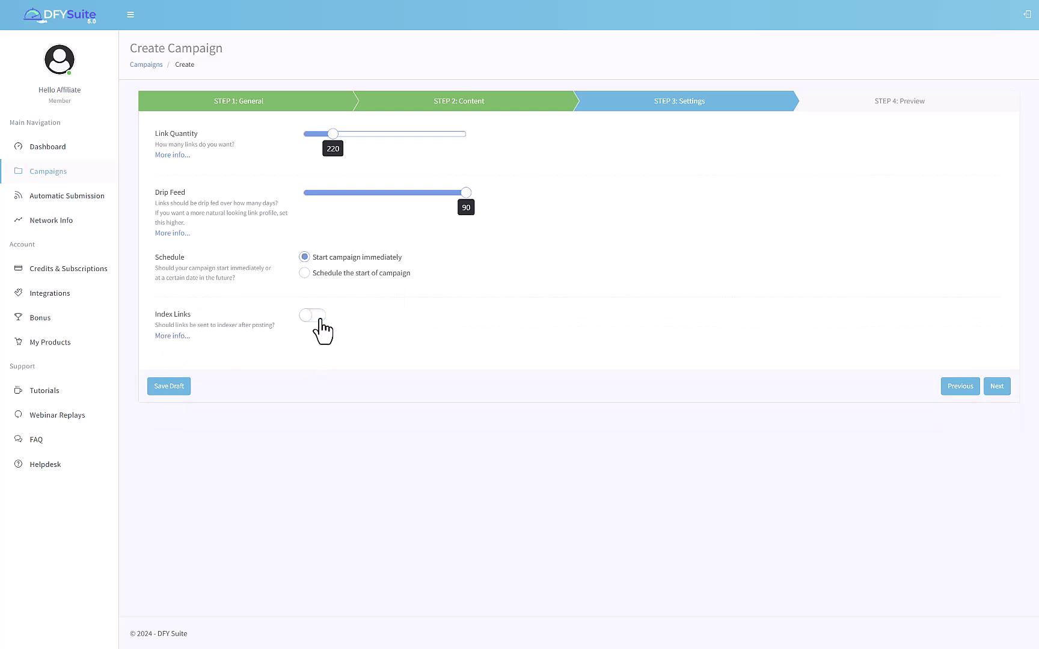
left_click(321, 320)
left_click(313, 318)
left_click(313, 317)
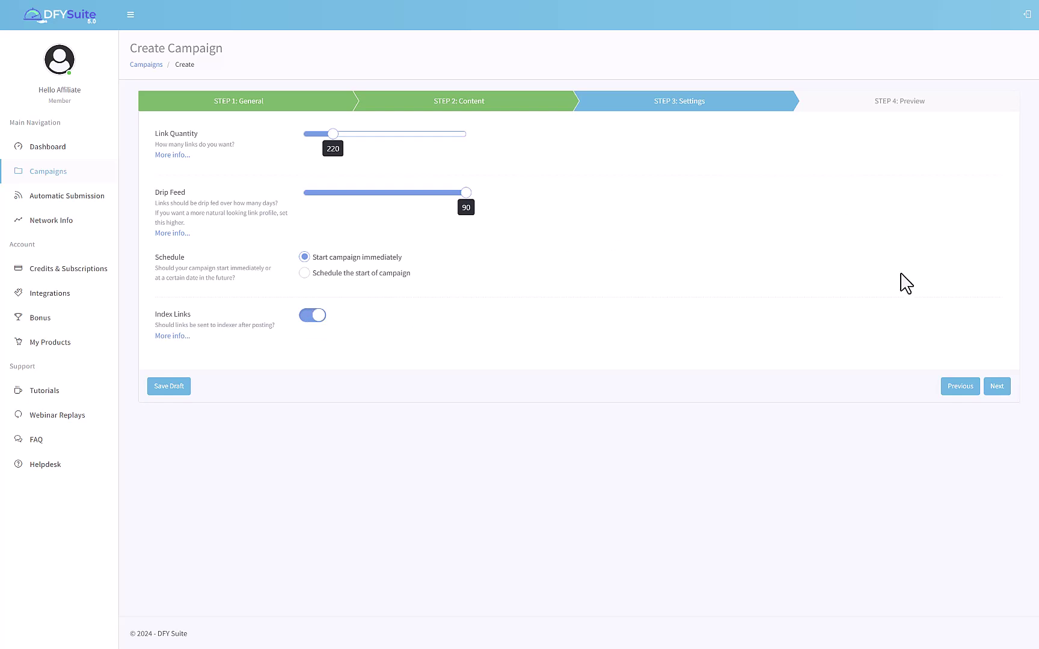
Preview and create the campaign, then check its 1.02.2025 finish date in the list.
left_click(997, 387)
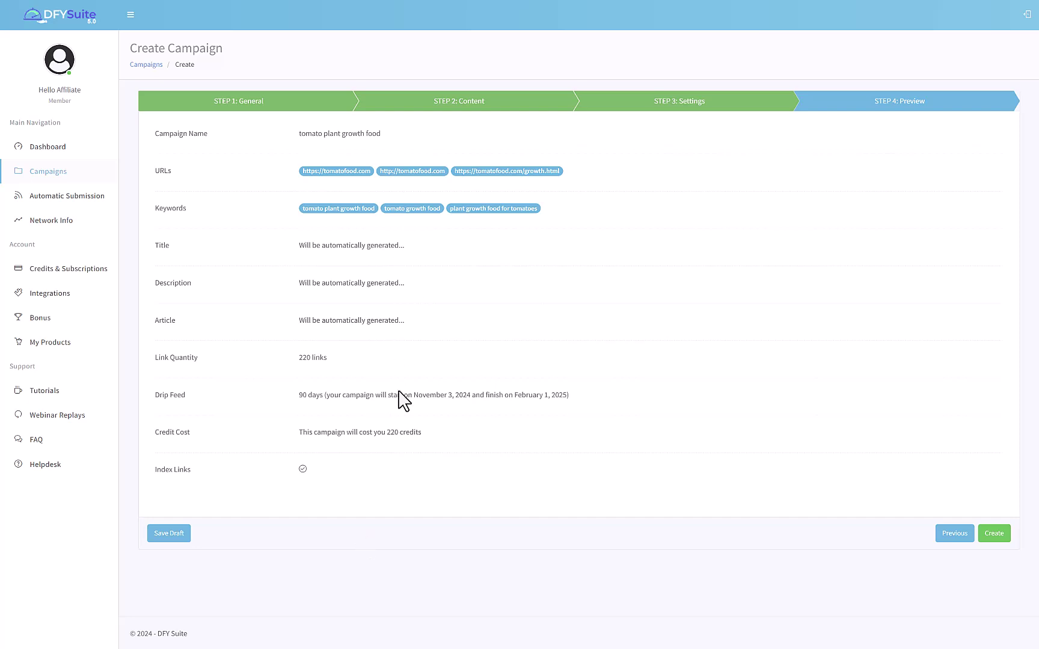
left_click(995, 537)
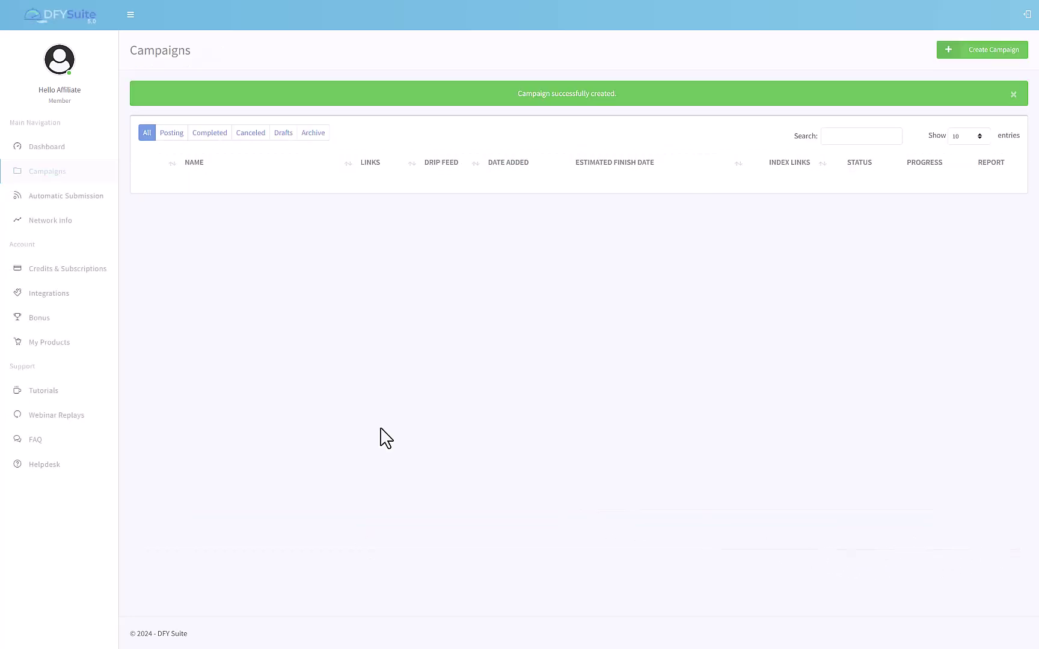
triple_click(598, 232)
left_click(716, 228)
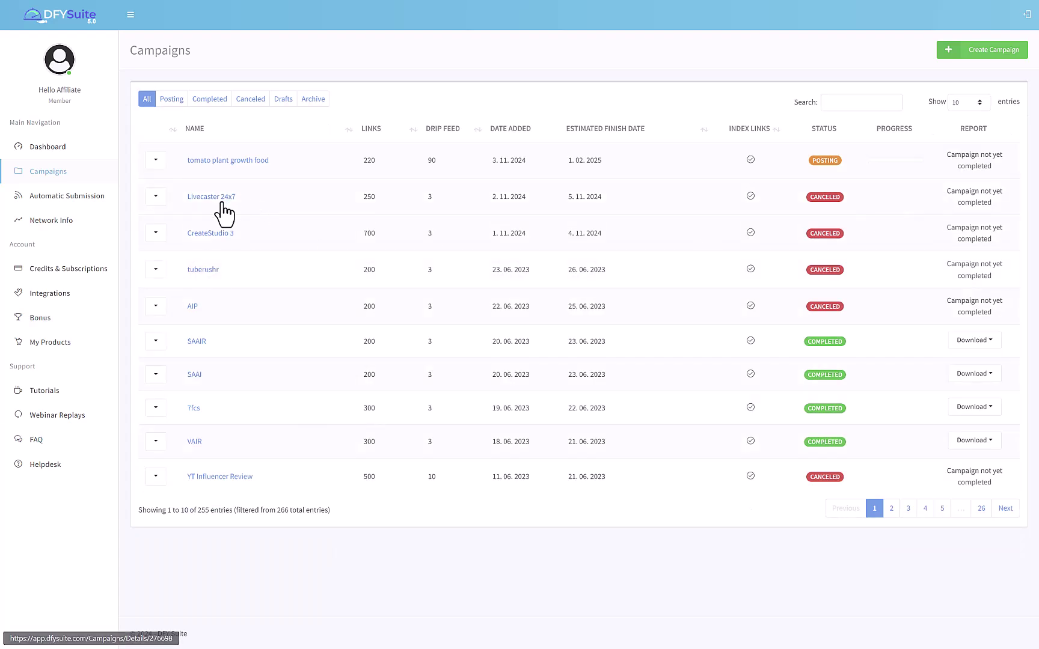
left_click(221, 204)
scroll(194, 386, "down", 4)
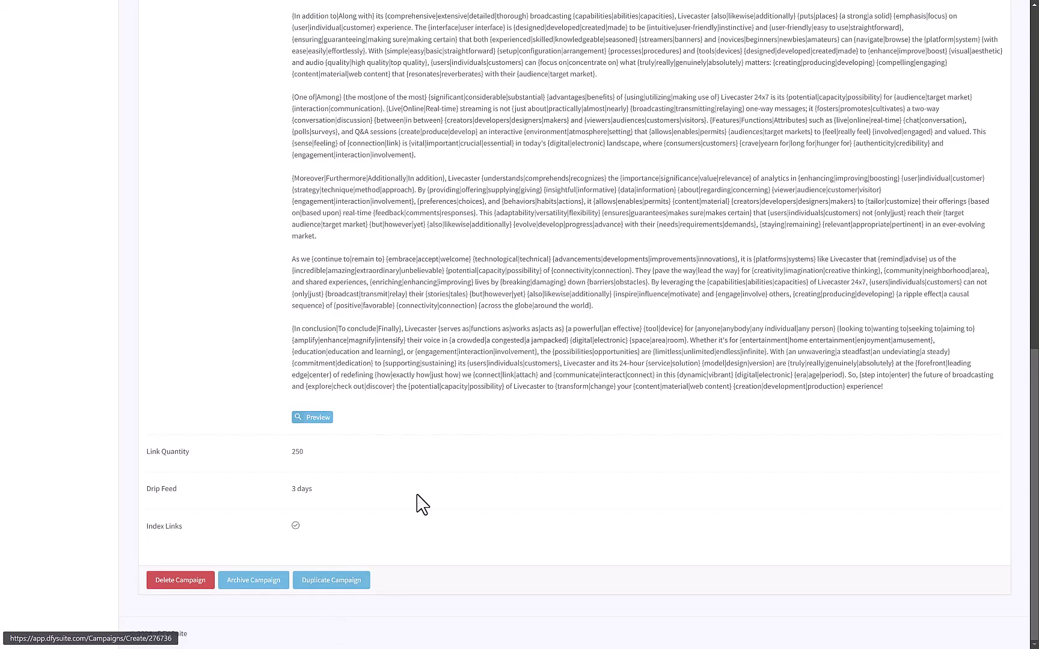
scroll(449, 323, "up", 2)
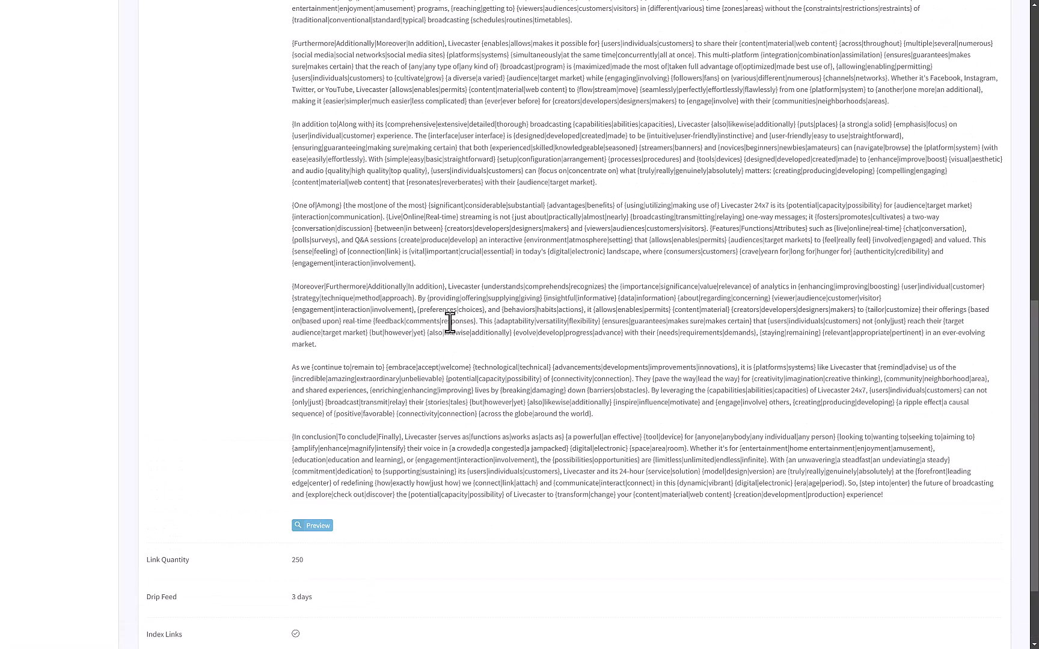
scroll(449, 323, "up", 20)
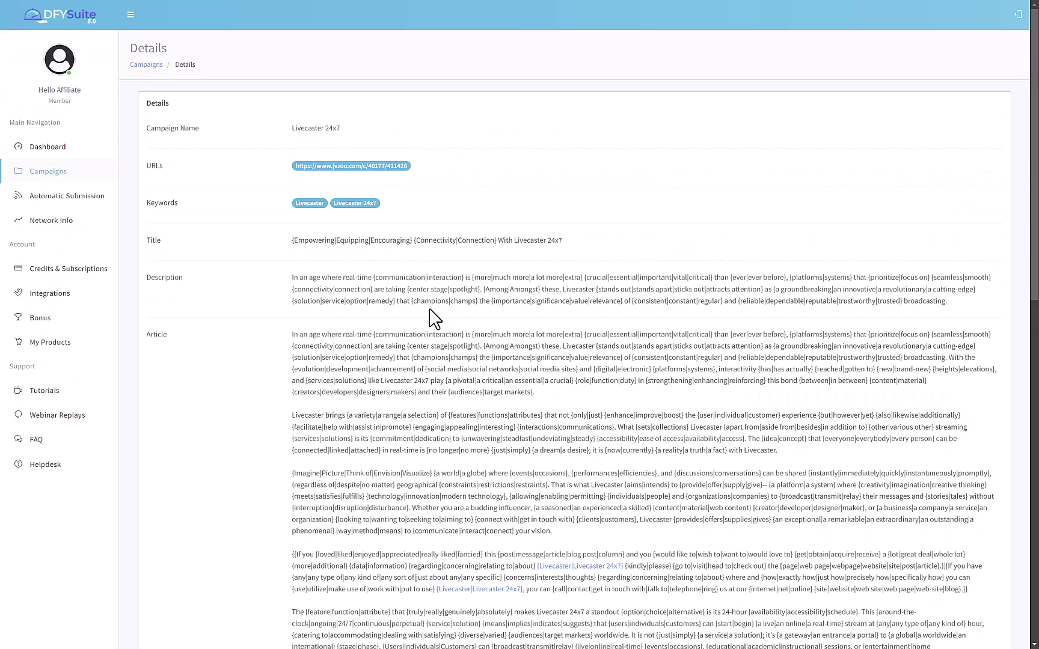
right_click(238, 136)
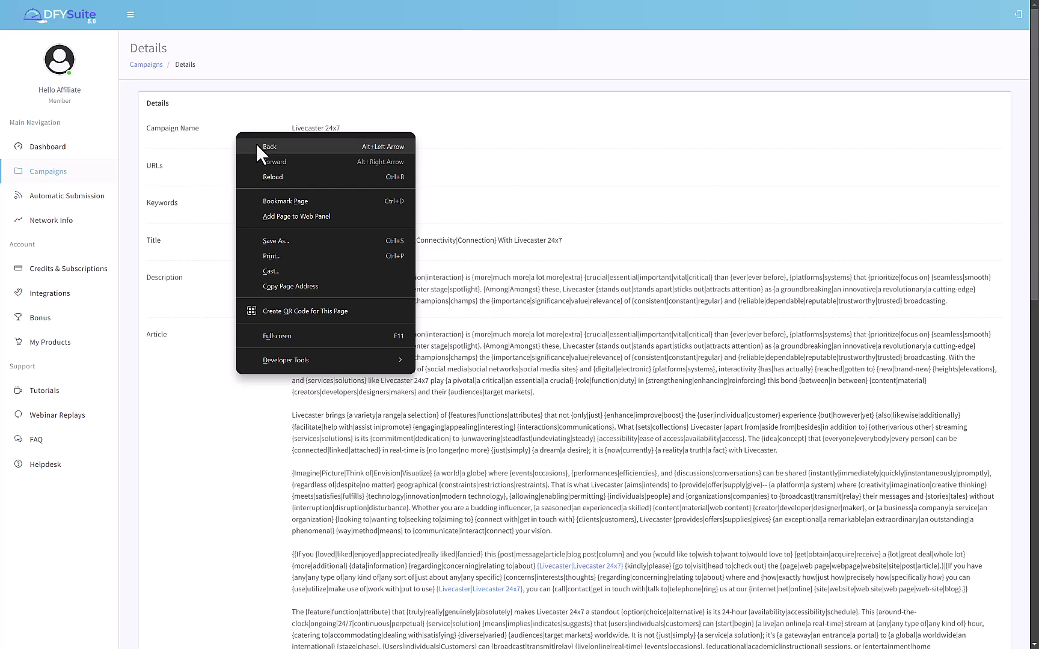
left_click(259, 147)
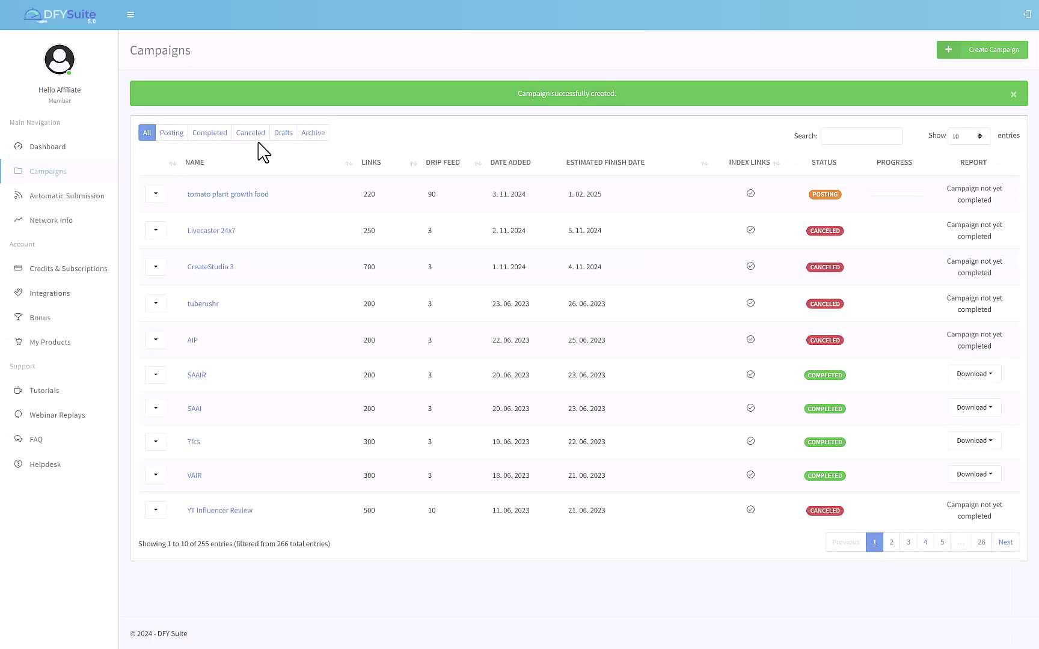
key("alt+Right")
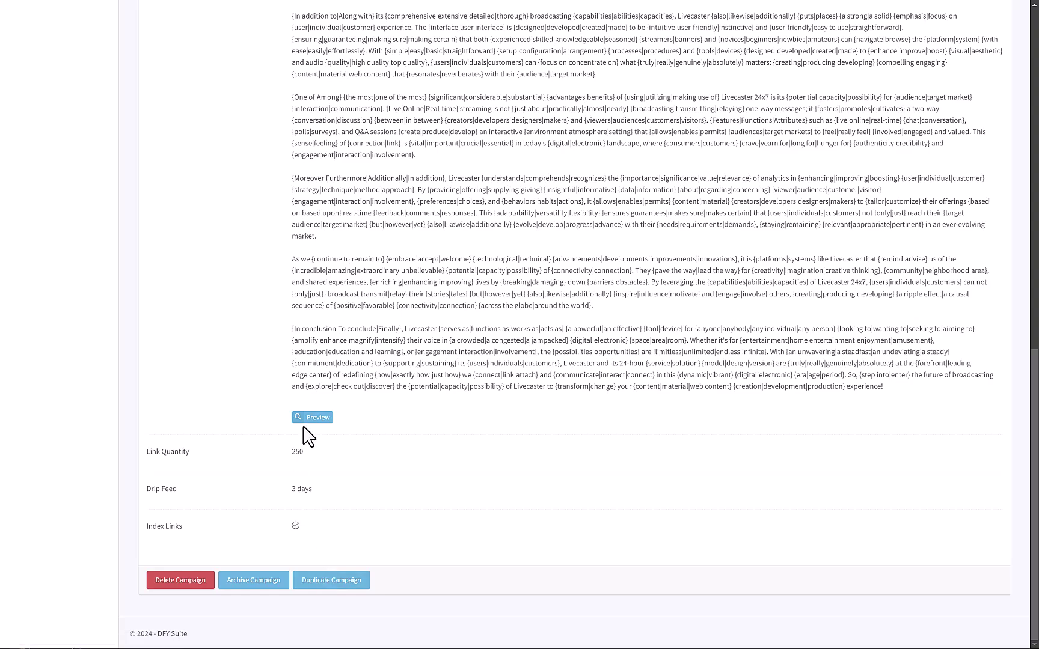
scroll(251, 297, "up", 20)
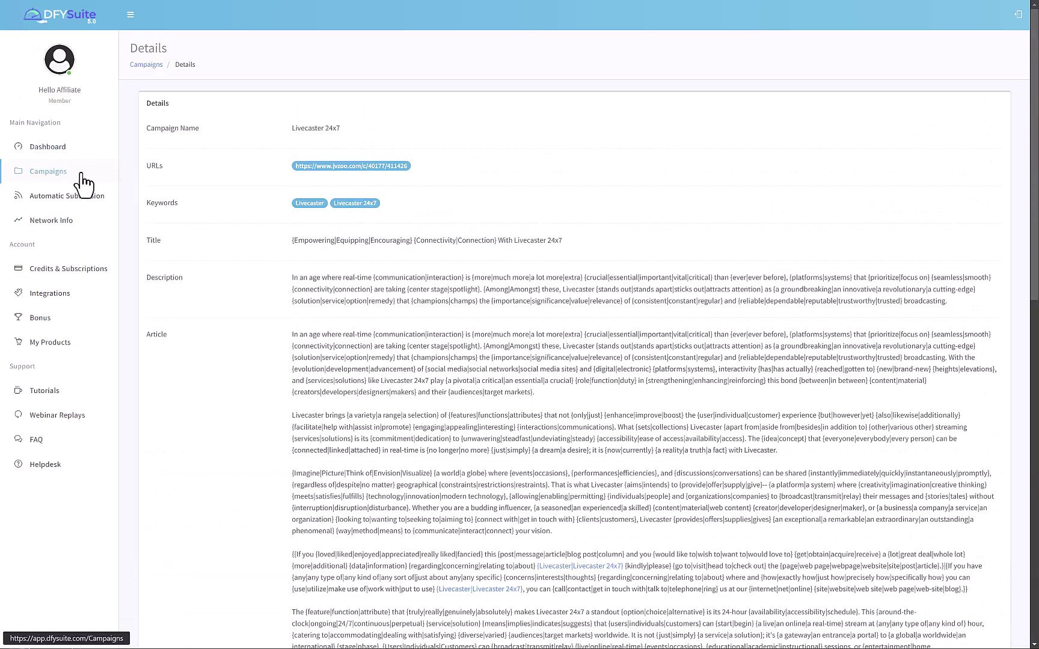
Open Automatic Submission, start a new campaign, then go back to the list.
left_click(86, 194)
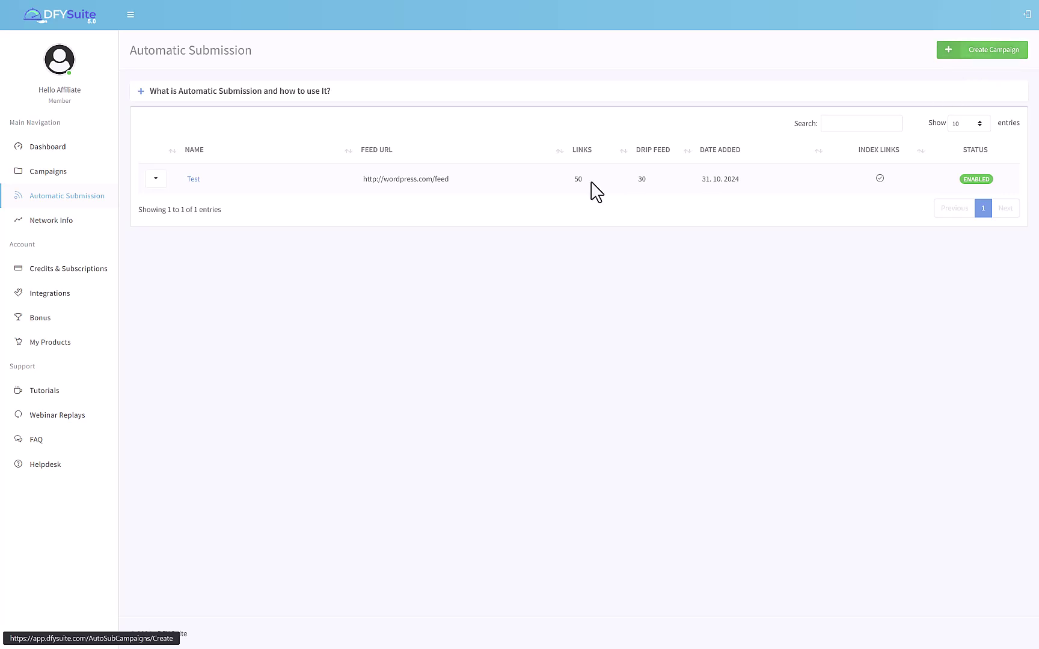
left_click(985, 59)
left_click(307, 185)
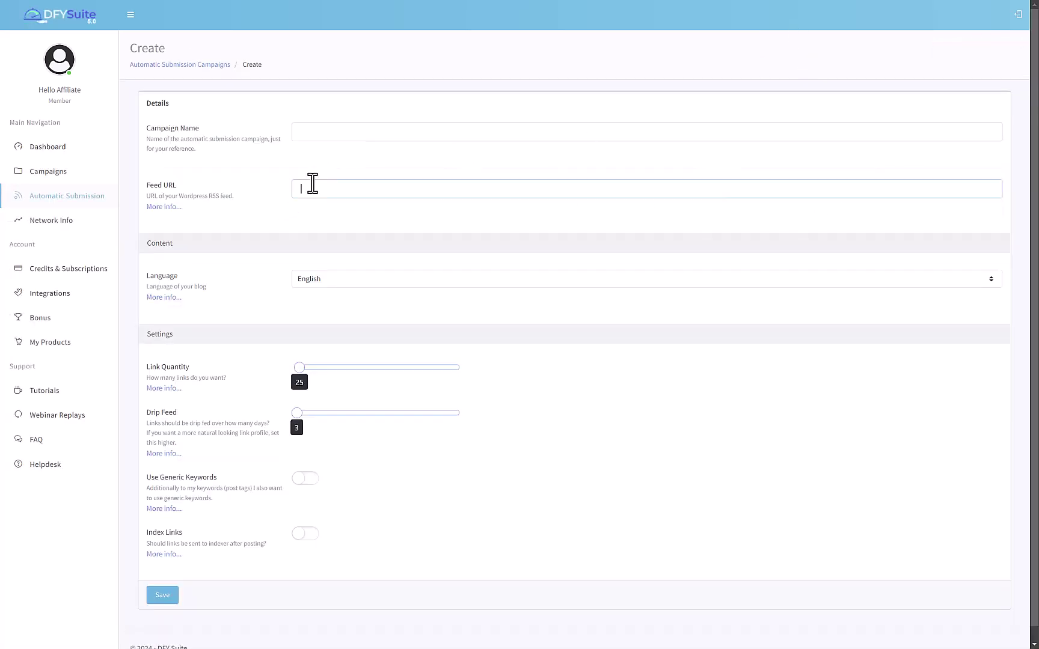
right_click(545, 148)
left_click(582, 159)
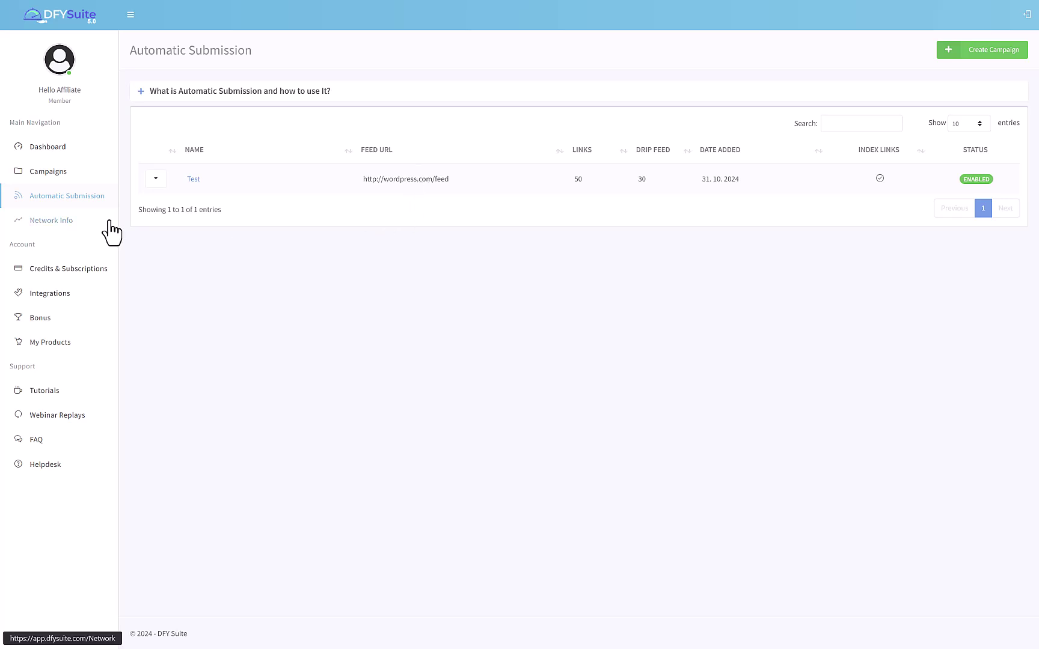
Start another campaign, try the generic keywords and indexing toggles, then return unsaved.
left_click(964, 51)
scroll(149, 400, "down", 1)
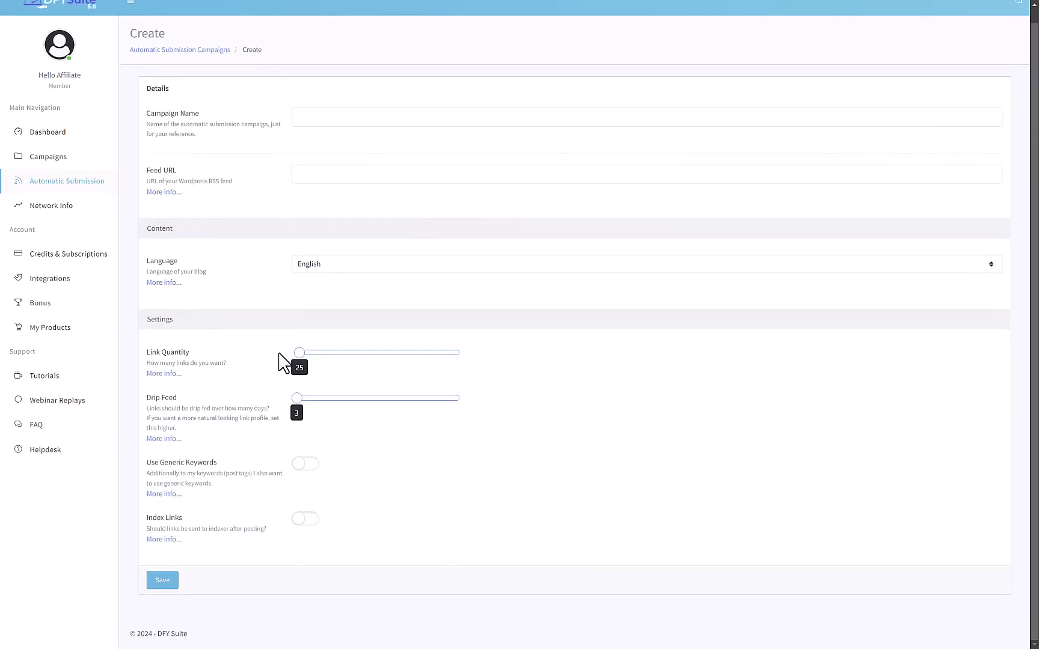
left_click_drag(296, 353, 255, 425)
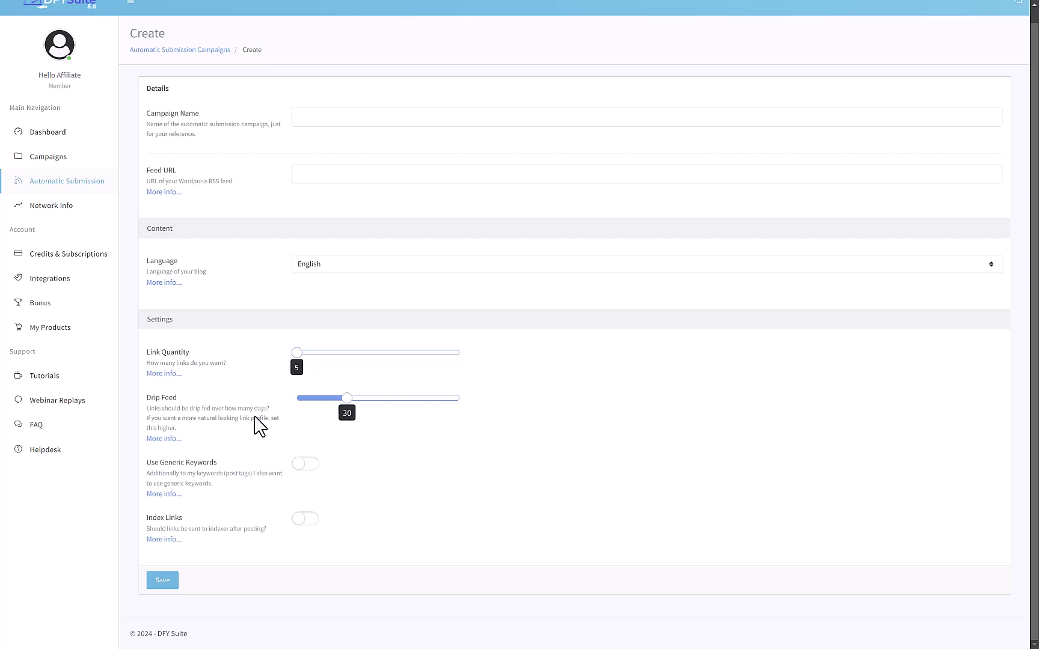
left_click(314, 464)
left_click(304, 518)
left_click(304, 518)
left_click(306, 466)
left_click(307, 467)
right_click(495, 200)
key("Escape")
right_click(509, 205)
key("Escape")
key("alt+Left")
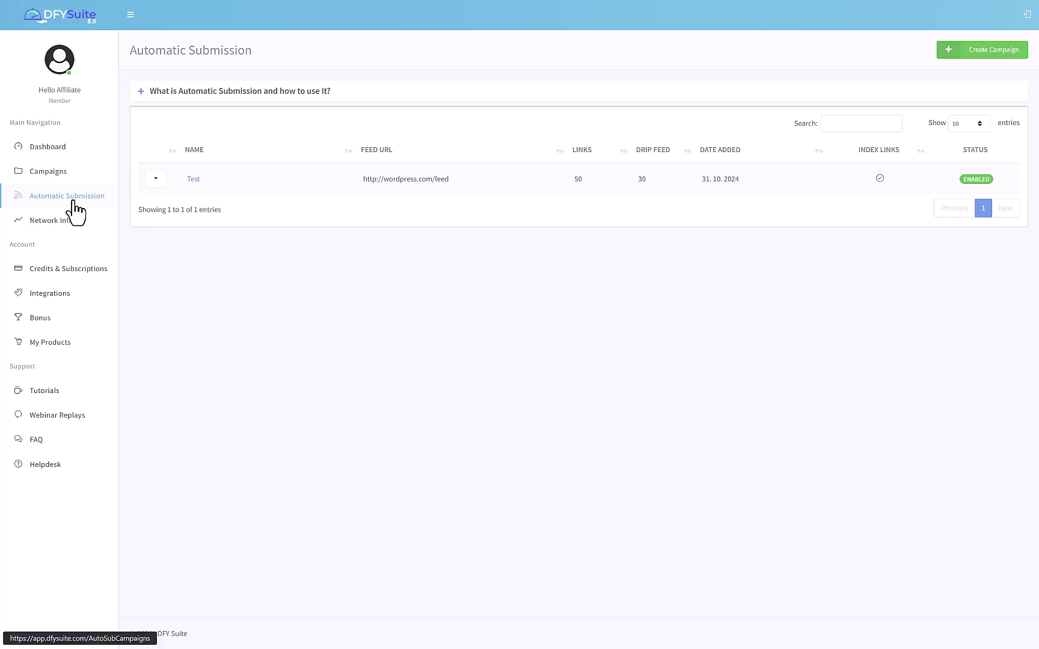
Open Network Info and look over the Domain Authority and Page Authority charts.
left_click(70, 226)
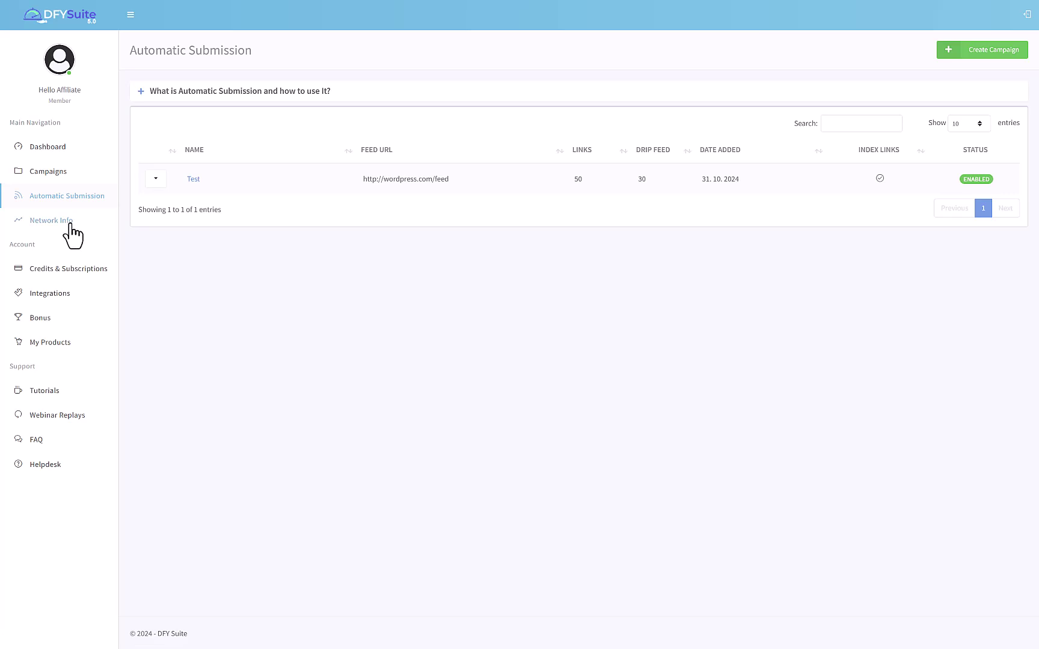
left_click(81, 221)
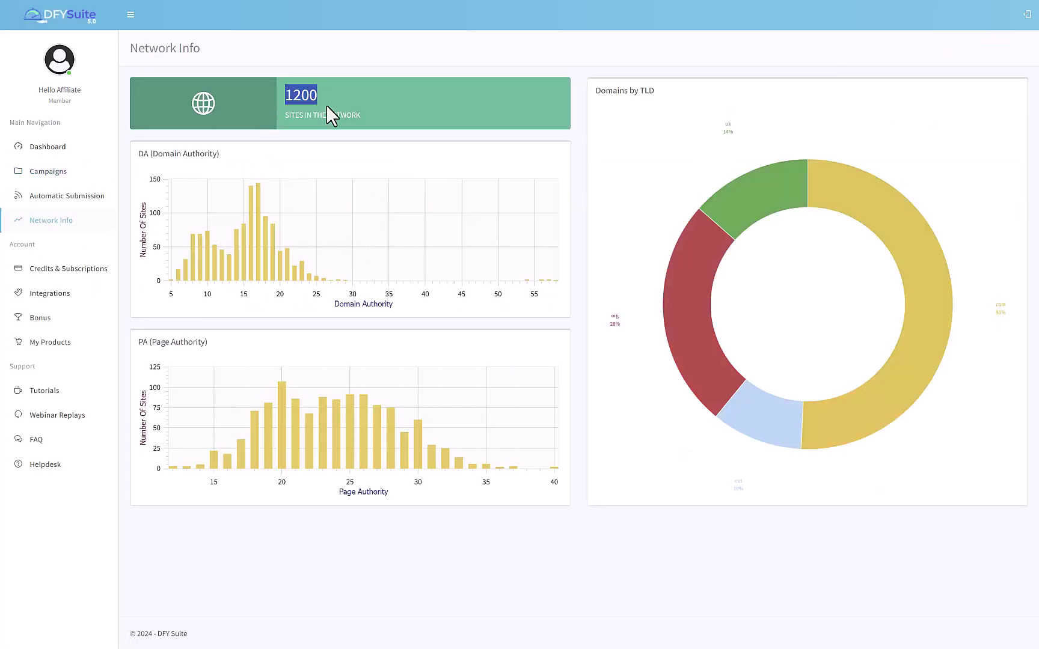
left_click(365, 200)
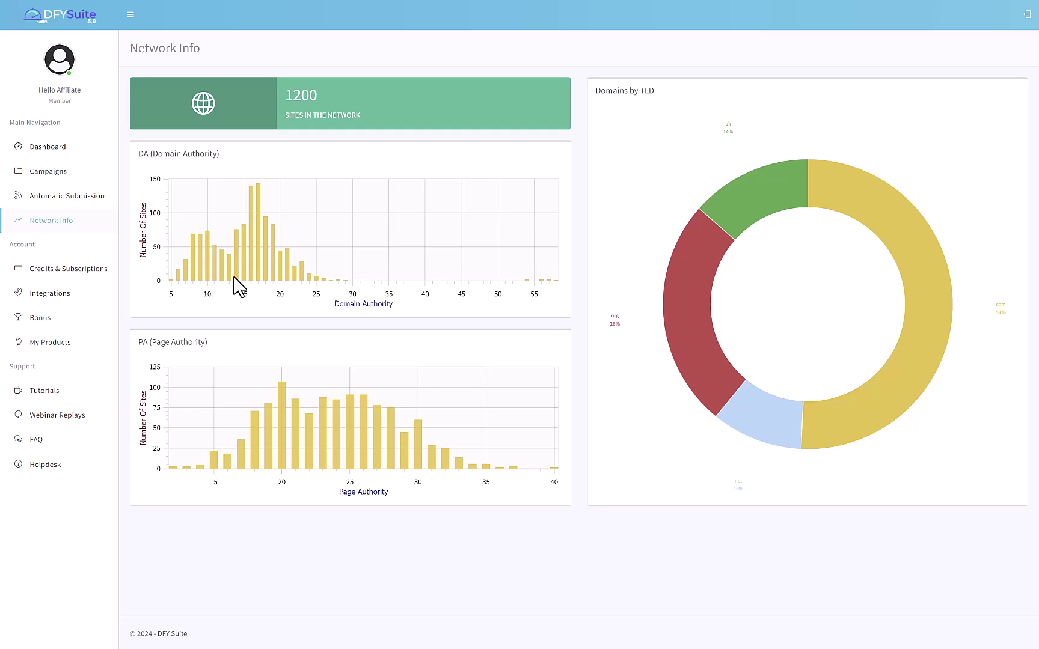
mouse_move(182, 278)
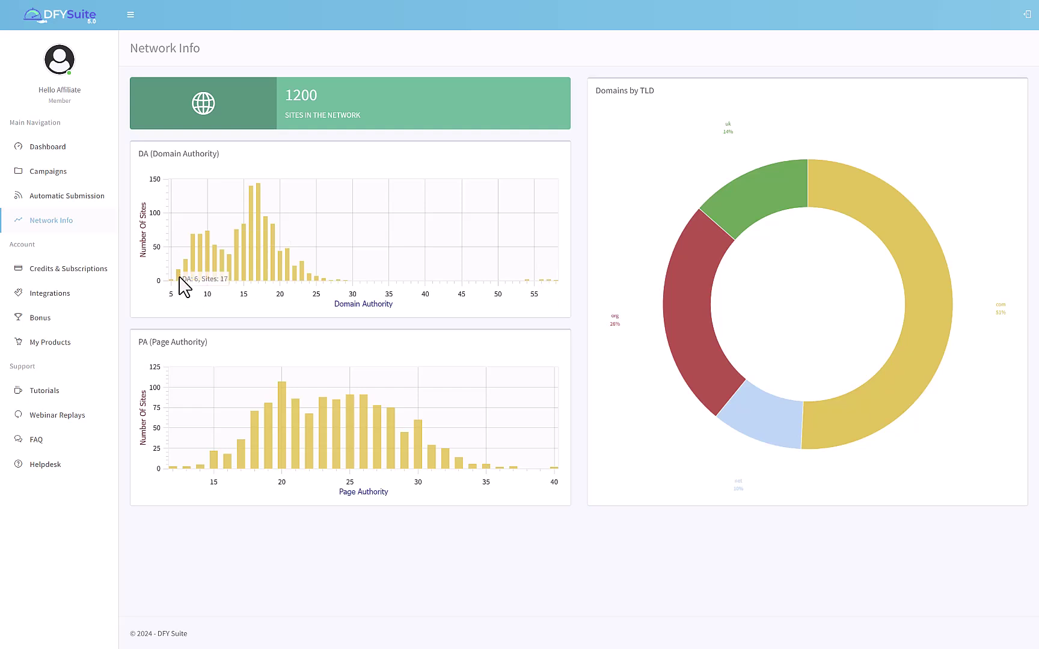
mouse_move(253, 232)
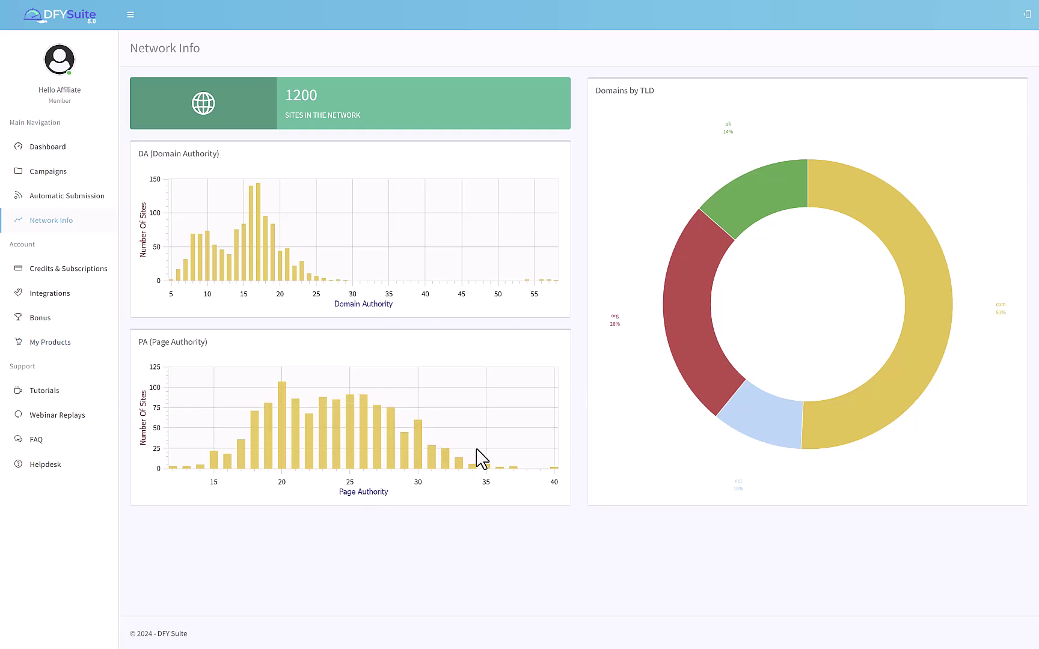
Inspect the Domains by TLD donut chart, highlighting its title and com, net, org labels.
left_click_drag(635, 101, 673, 102)
left_click(648, 86)
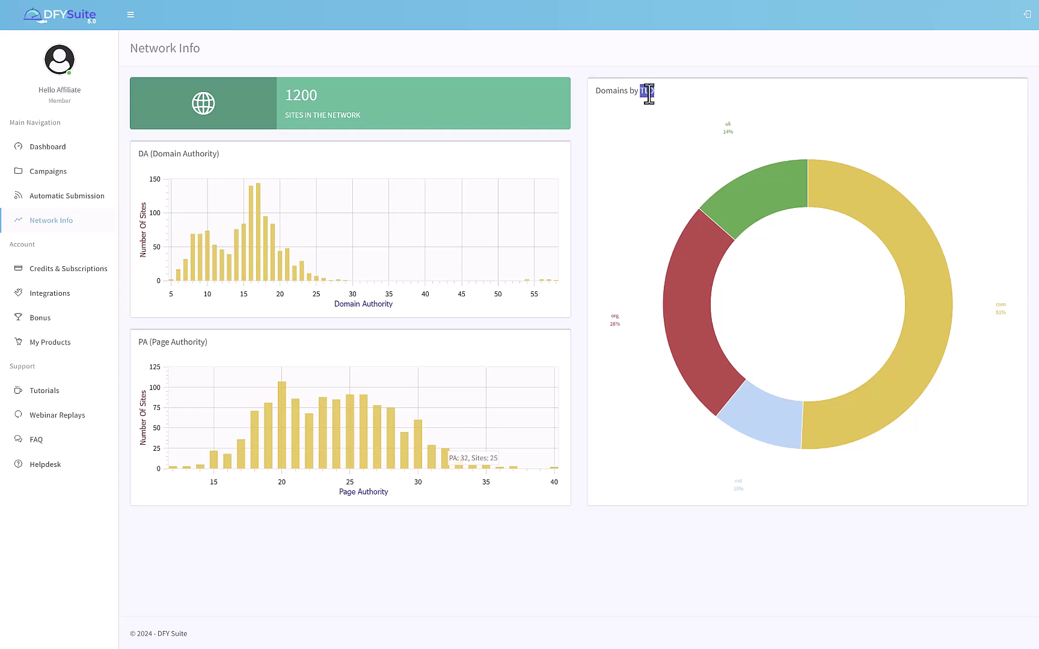
left_click(648, 94)
double_click(647, 92)
left_click(746, 484)
left_click(759, 488)
left_click_drag(615, 317, 622, 339)
left_click(621, 338)
left_click_drag(728, 135, 731, 146)
left_click(731, 147)
left_click(728, 141)
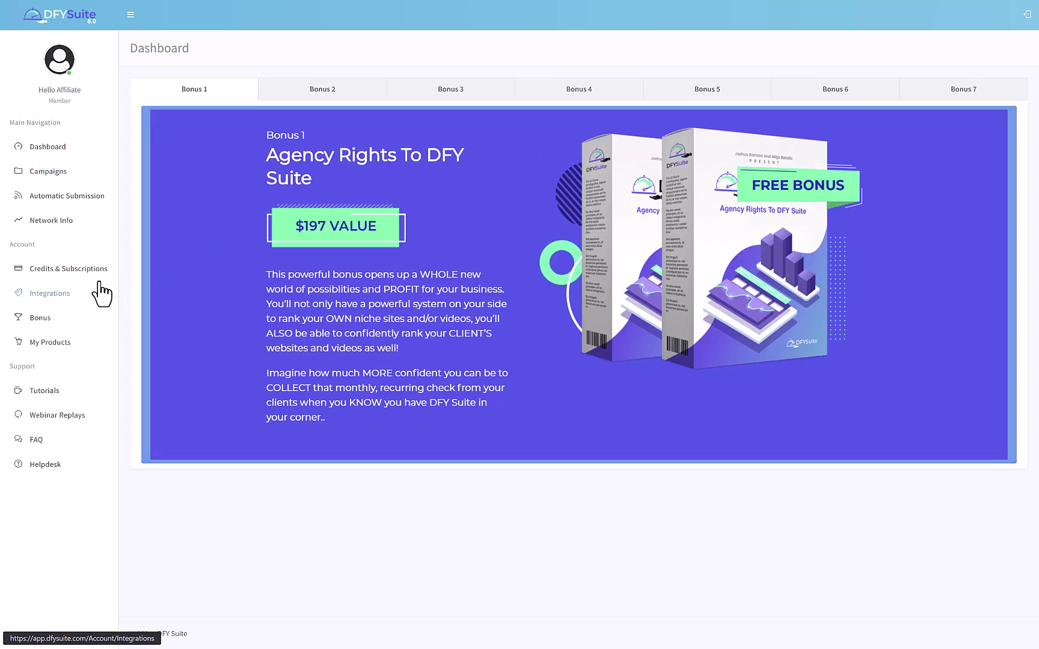
Compare Bonus 2 Sub-Syndicator Feature with Bonus 1 Agency Rights To DFY Suite.
left_click(323, 95)
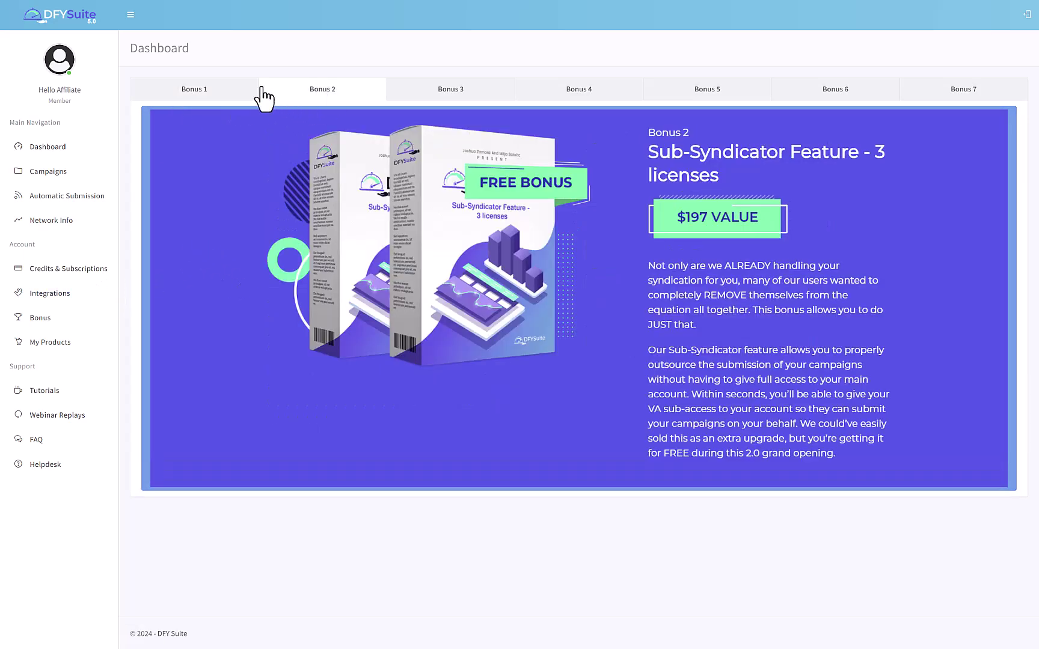
left_click(236, 91)
left_click(318, 96)
left_click(248, 105)
left_click(330, 125)
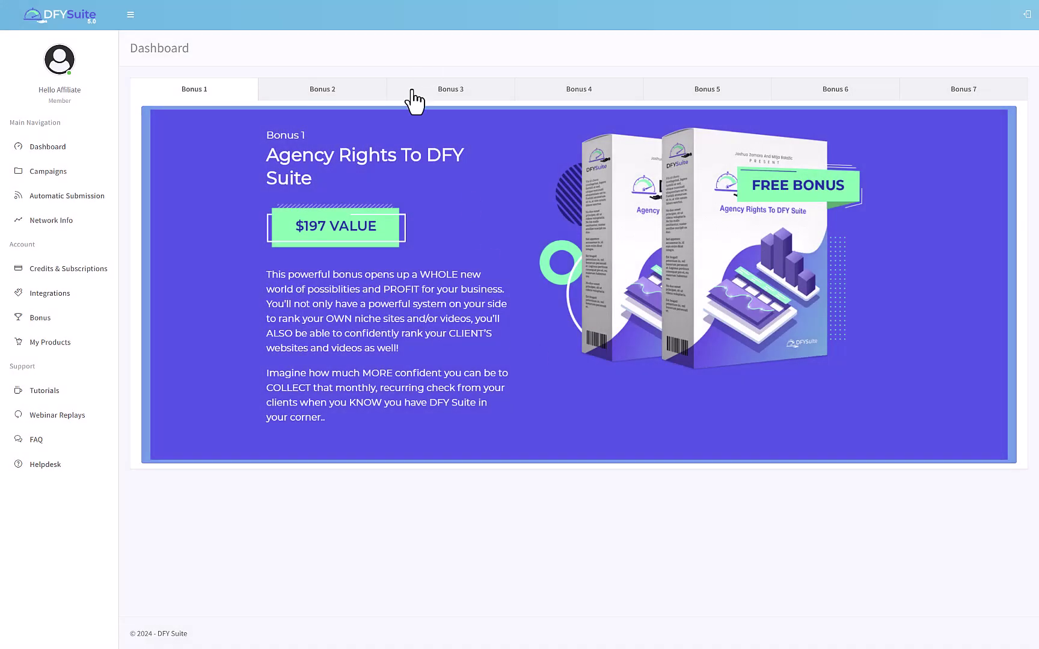
Browse the other bonuses: video embeds, Keyword Bootcamp, client-attraction training, Optimization Blueprint, SpinRewriter.
left_click(445, 95)
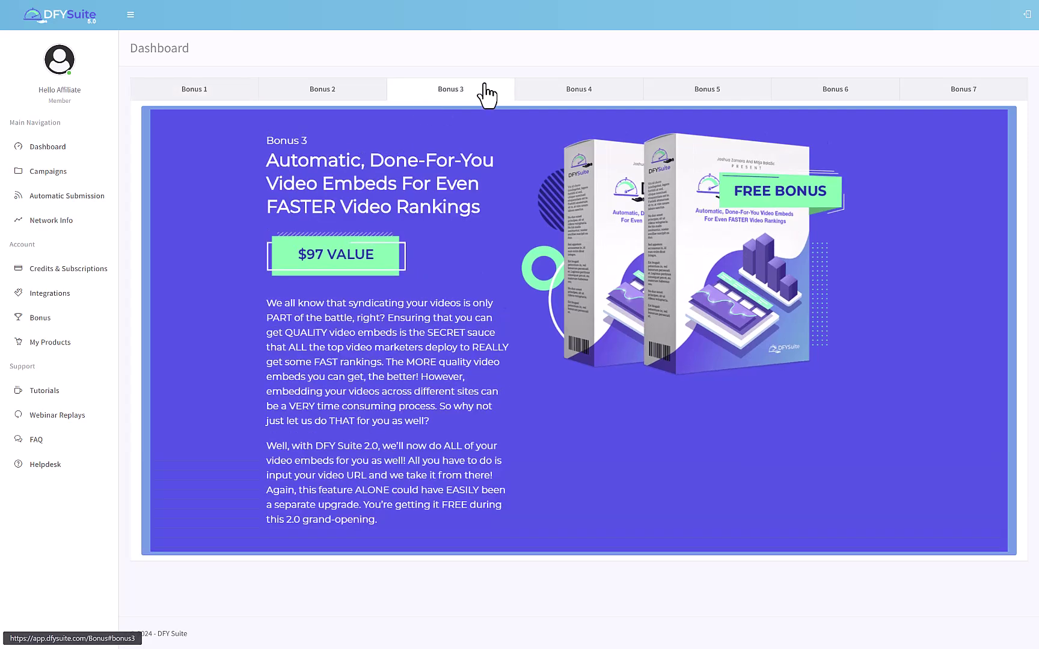
left_click(560, 96)
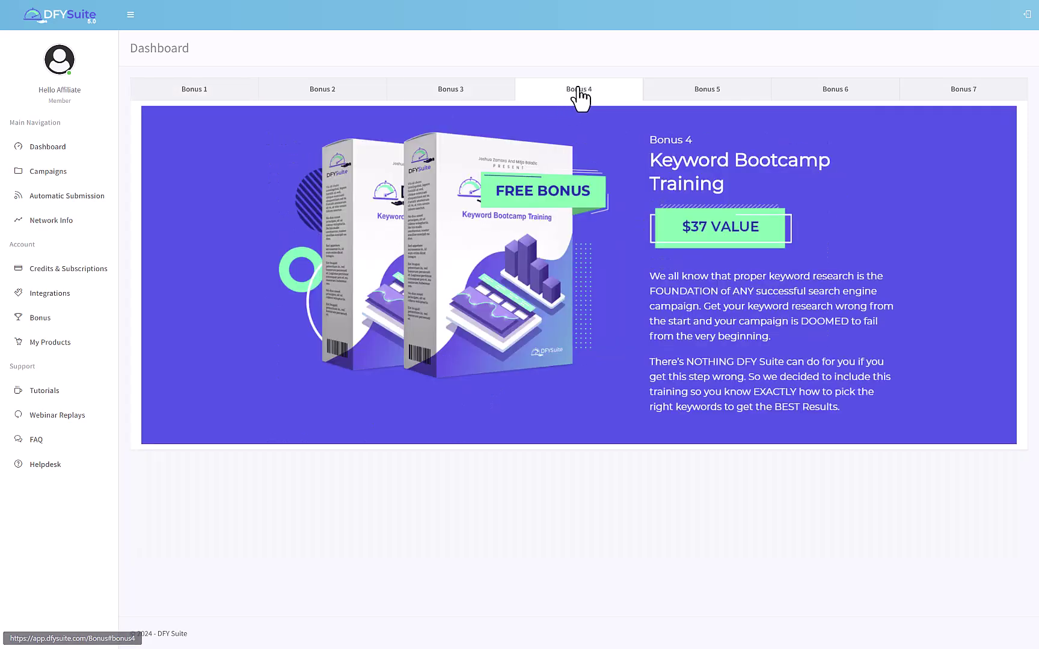
left_click(735, 102)
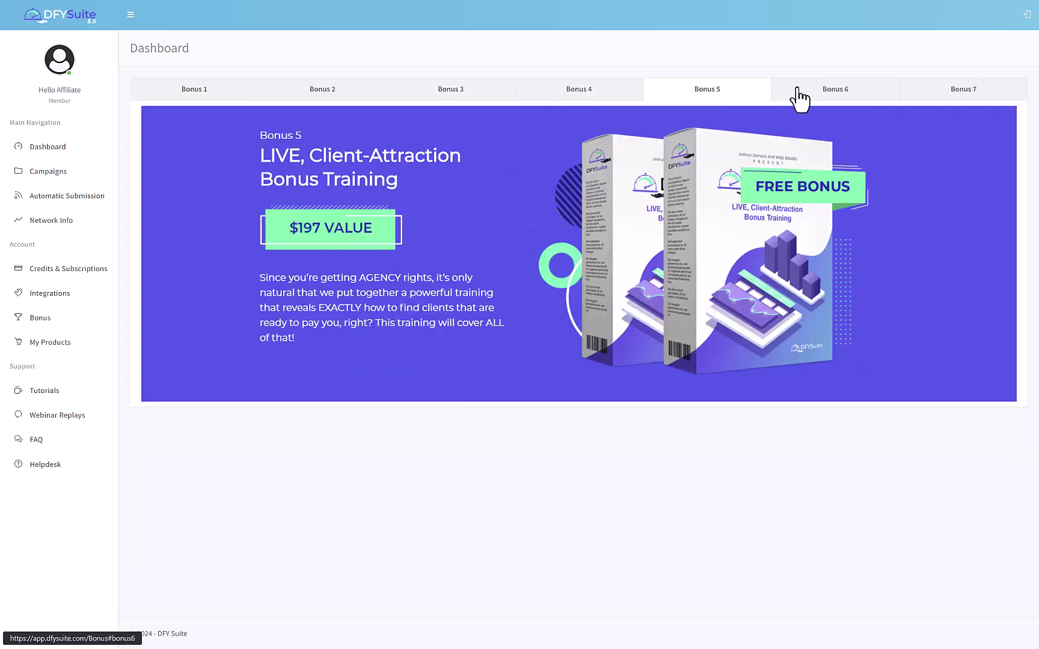
left_click(850, 96)
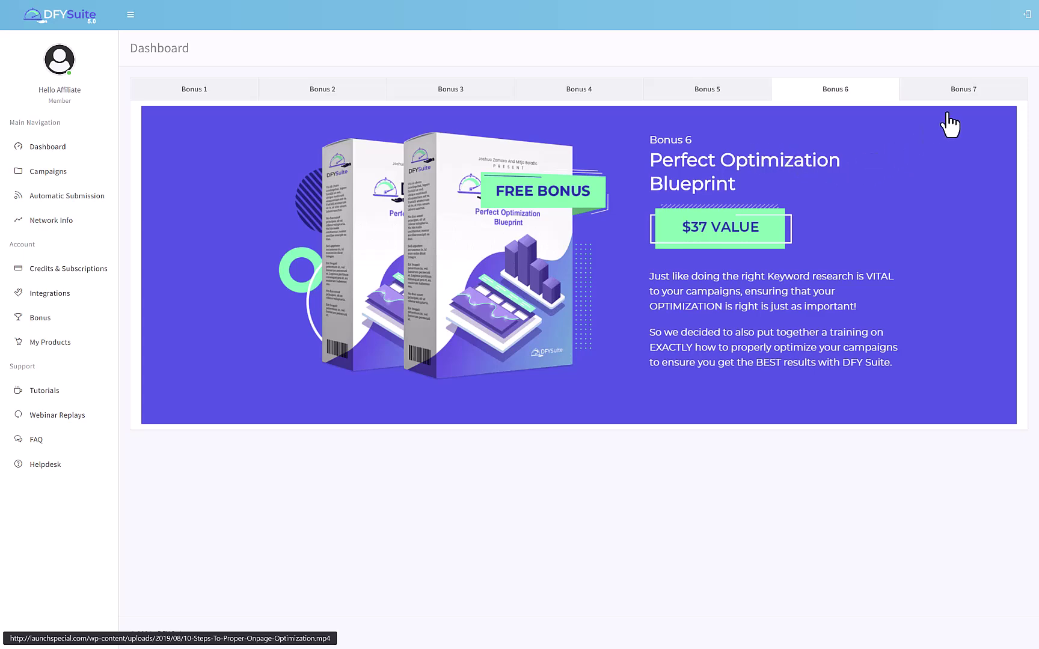
left_click(969, 92)
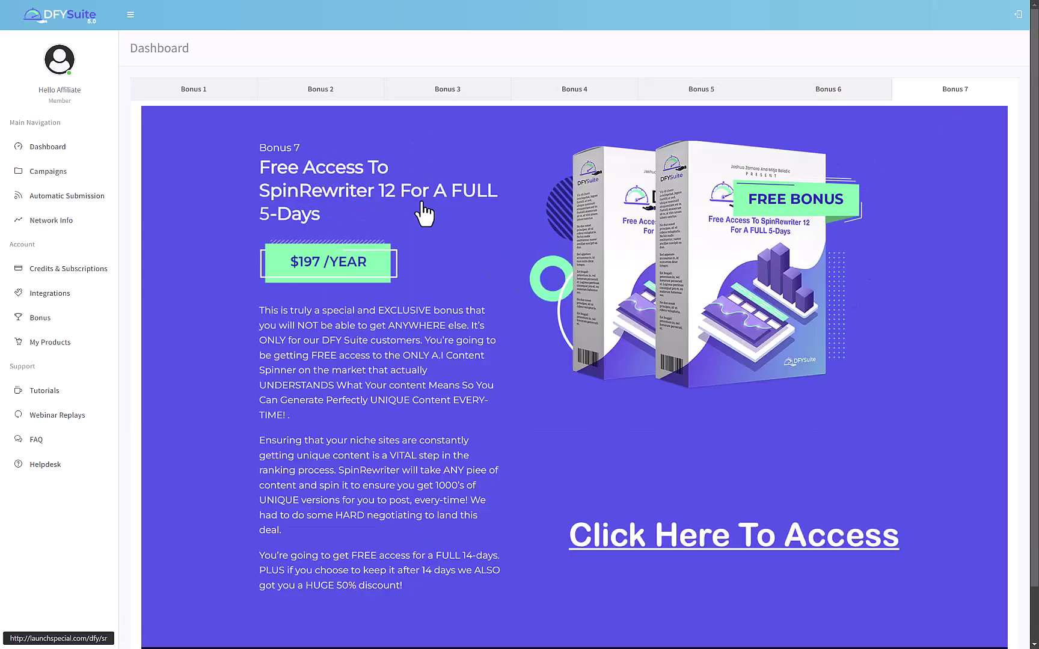
Return to Bonus 1 Agency Rights To DFY Suite after another look at Bonus 2.
scroll(744, 541, "down", 1)
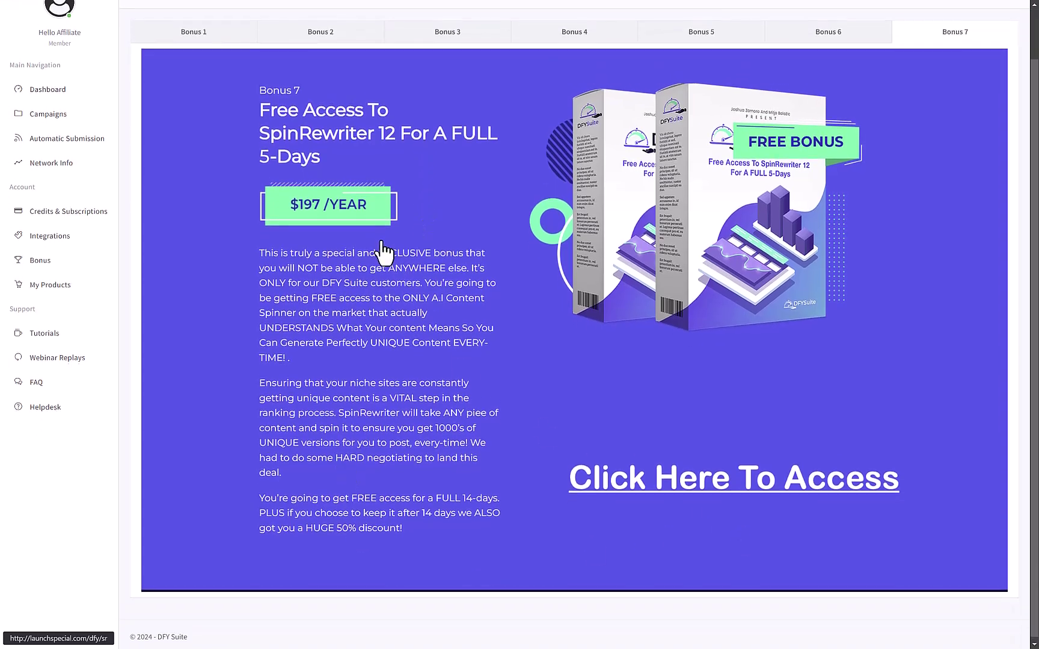
scroll(385, 251, "up", 1)
left_click(210, 93)
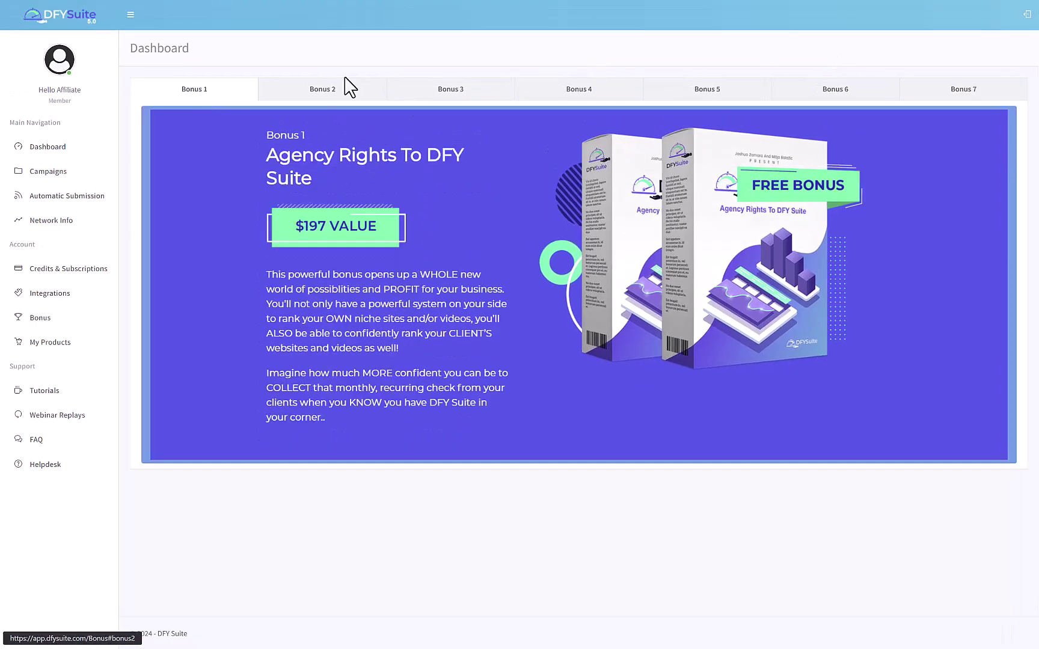
left_click(350, 91)
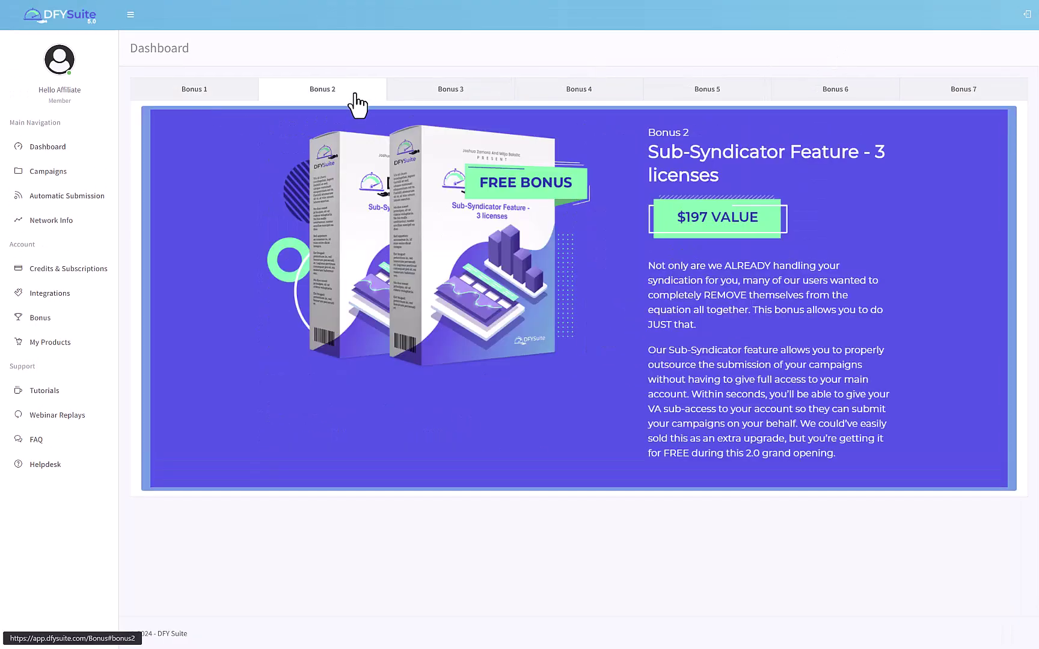
left_click(199, 100)
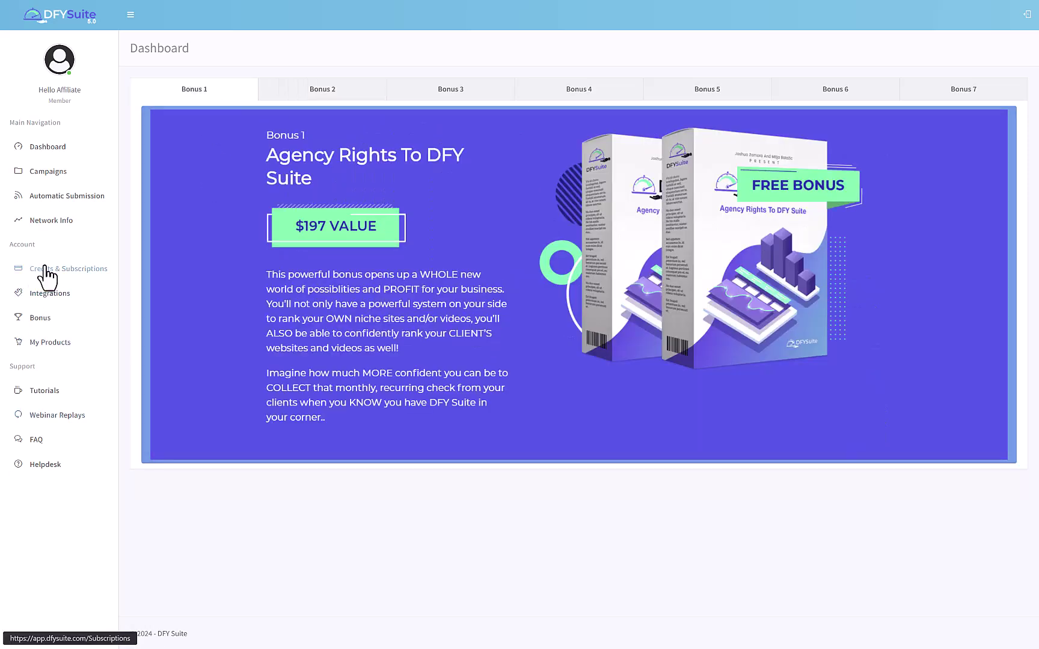
View the Integrations page's SpinRewriter form, selecting its Username and API Key fields.
left_click(63, 303)
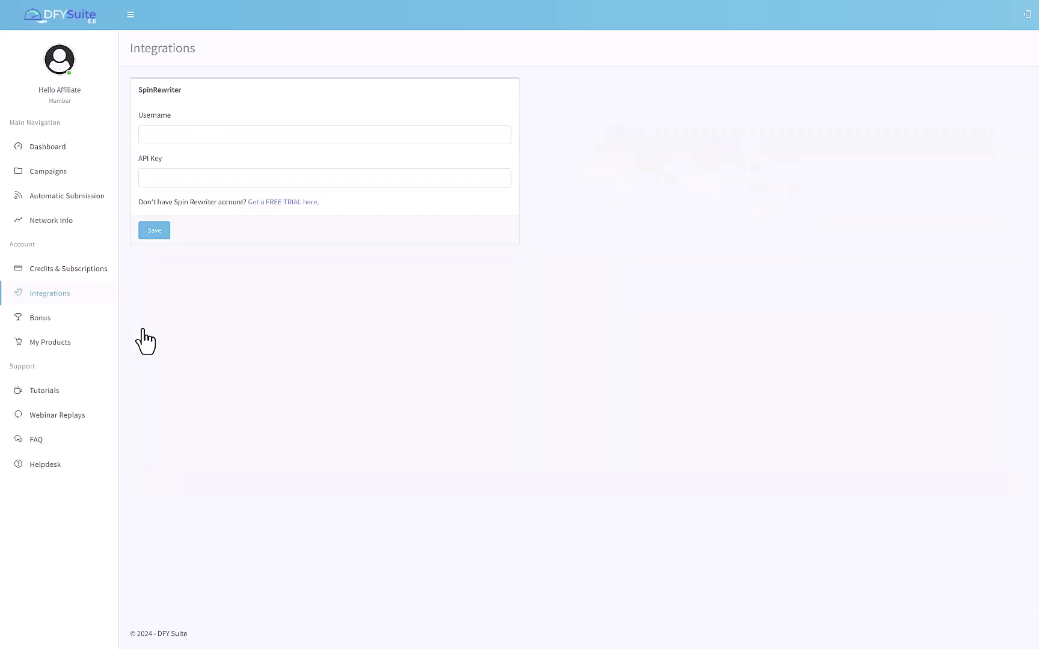
double_click(141, 95)
left_click(193, 136)
left_click(200, 182)
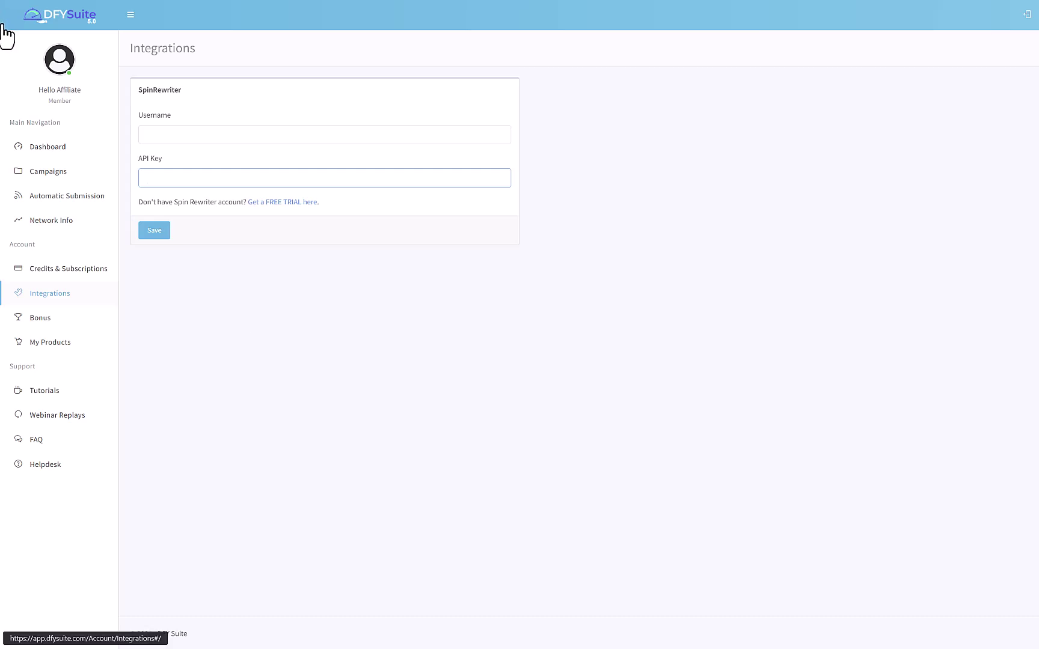
Visit My Products, go back to Integrations, then move on to Tutorials.
left_click_drag(25, 345, 32, 348)
left_click(101, 343)
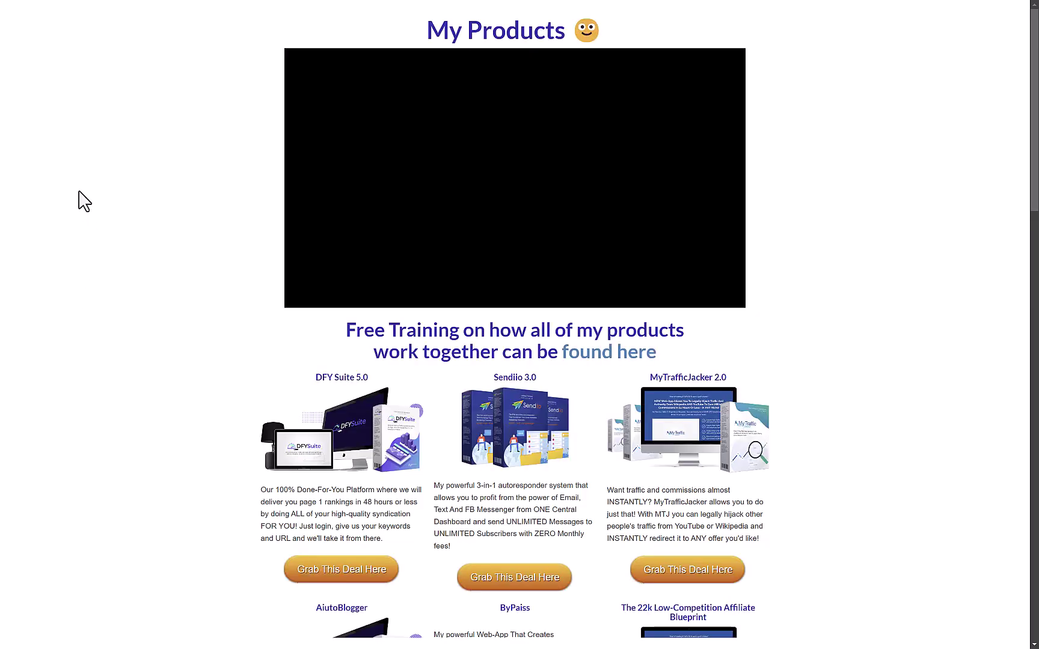
right_click(80, 193)
left_click(112, 205)
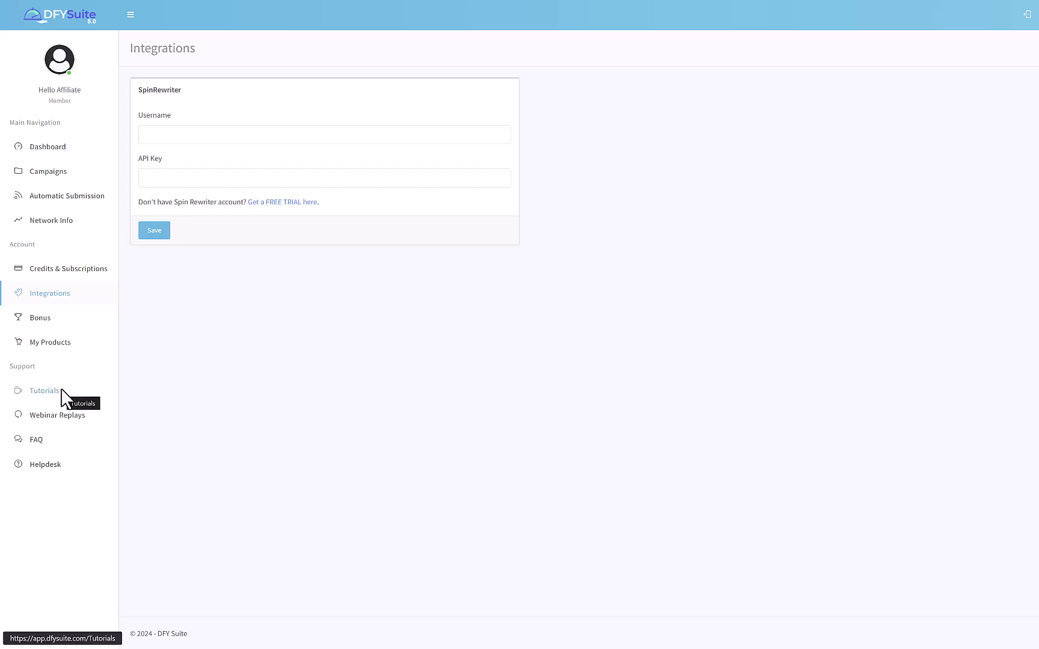
left_click(52, 390)
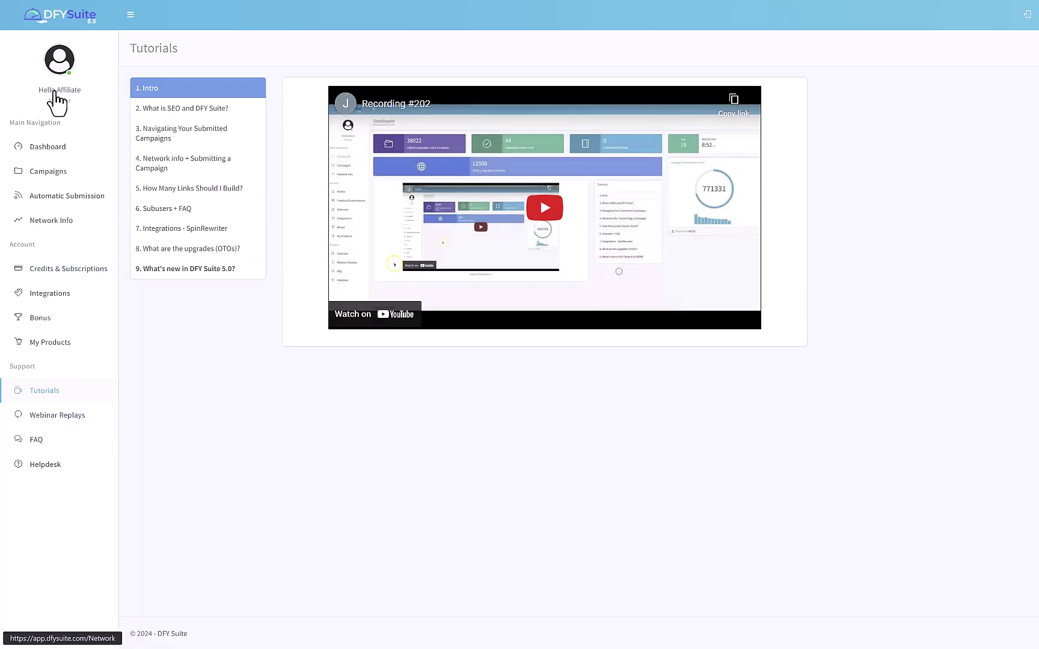
Cycle through Campaigns, Automatic Submission and Network Info, ending back on the Dashboard.
left_click(55, 148)
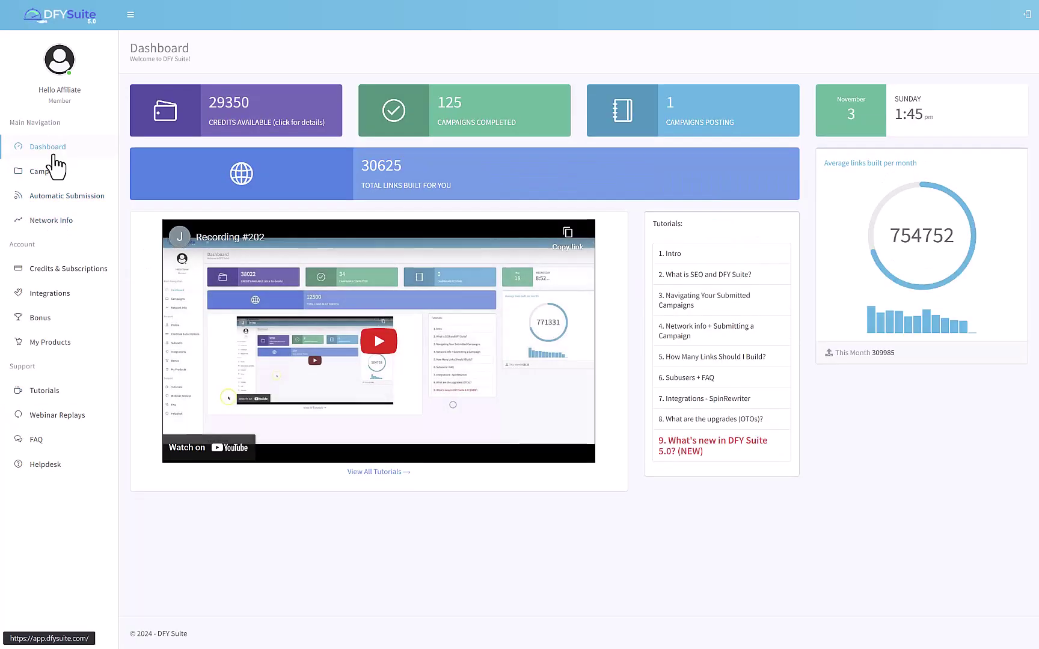
left_click(53, 174)
left_click(52, 198)
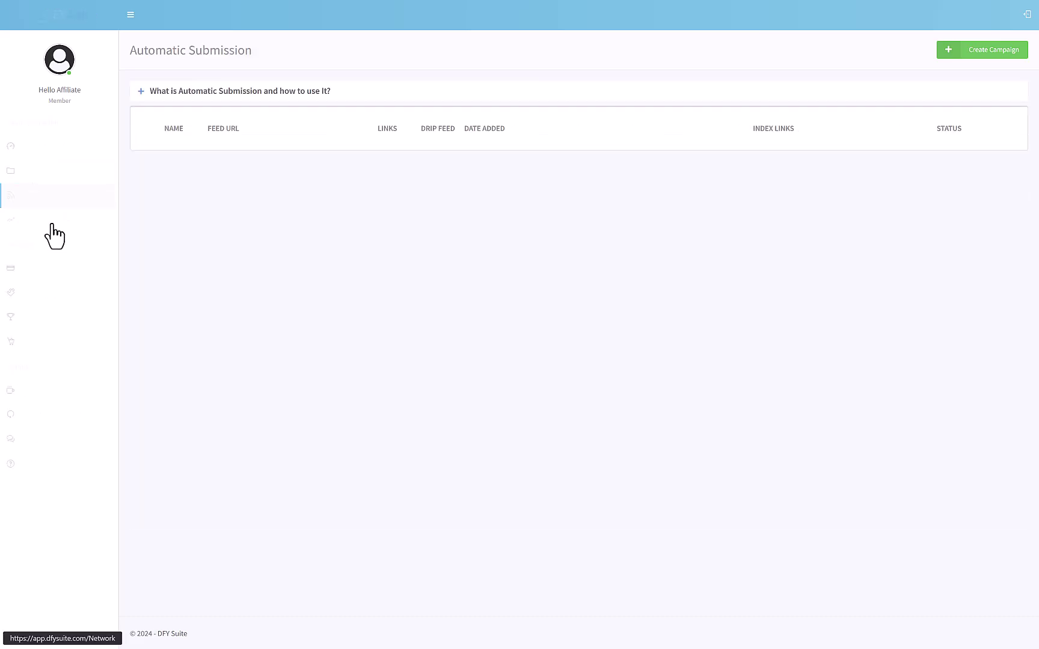
left_click(55, 220)
left_click(56, 149)
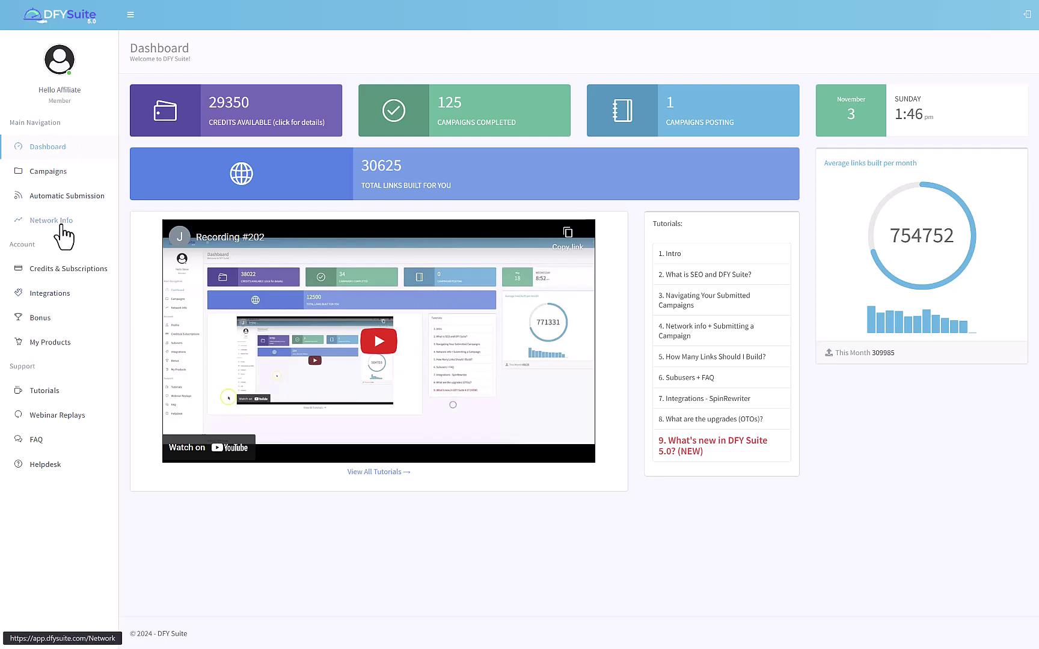
Bring up Network Info and inspect the Domain Authority chart bars for the 1200 sites.
left_click(60, 223)
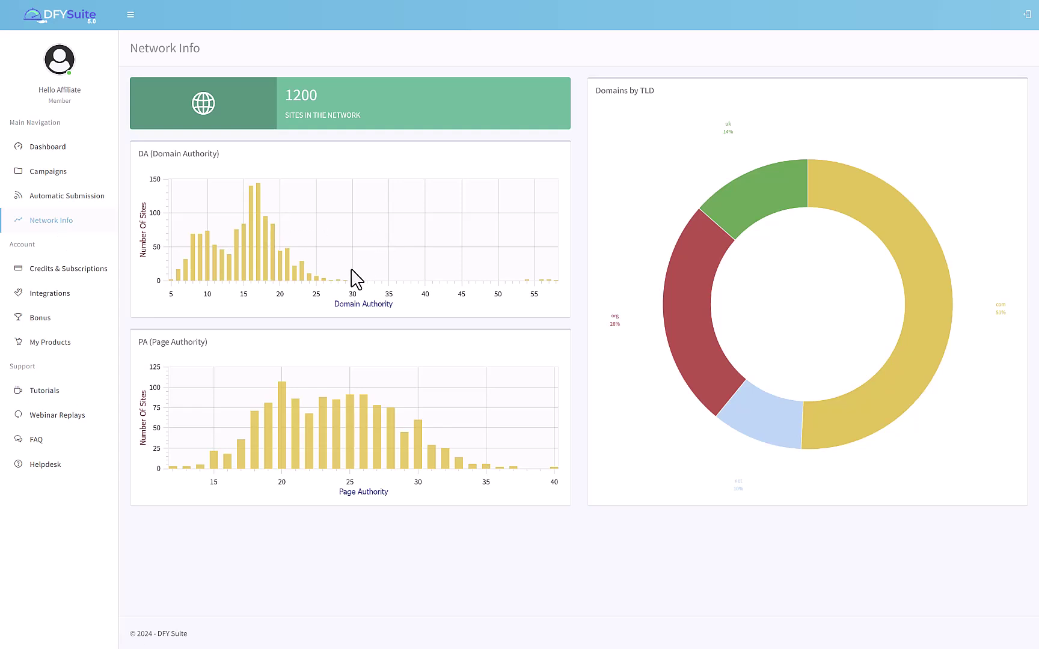
mouse_move(231, 291)
mouse_move(198, 263)
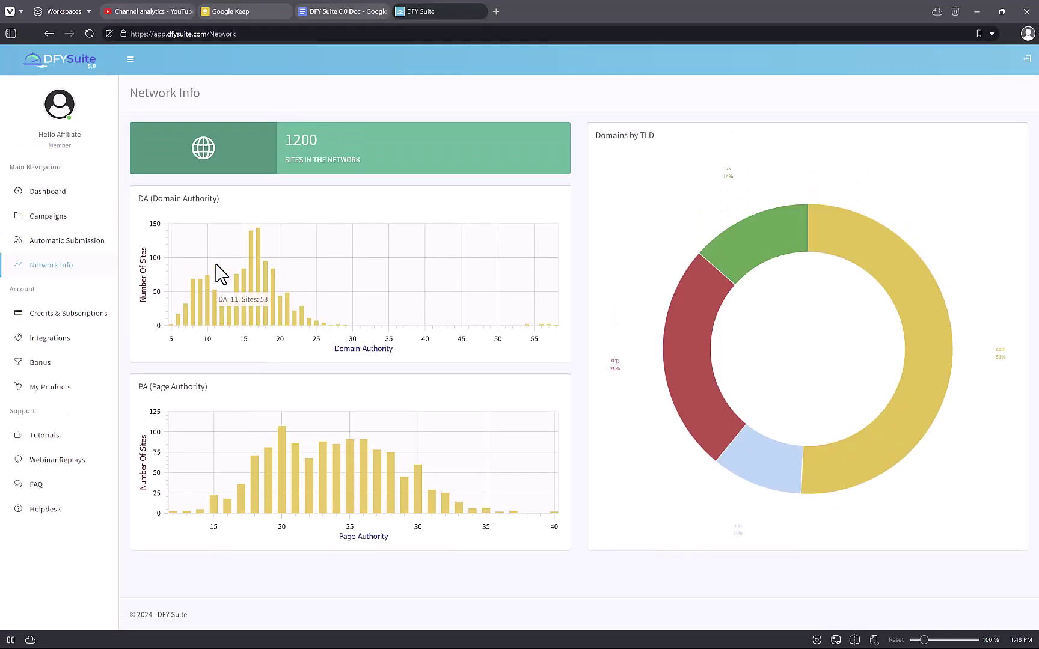
Load teknikforce.com in a new Vivaldi tab by typing 'tek' and trimming the autocomplete.
key("ctrl+t")
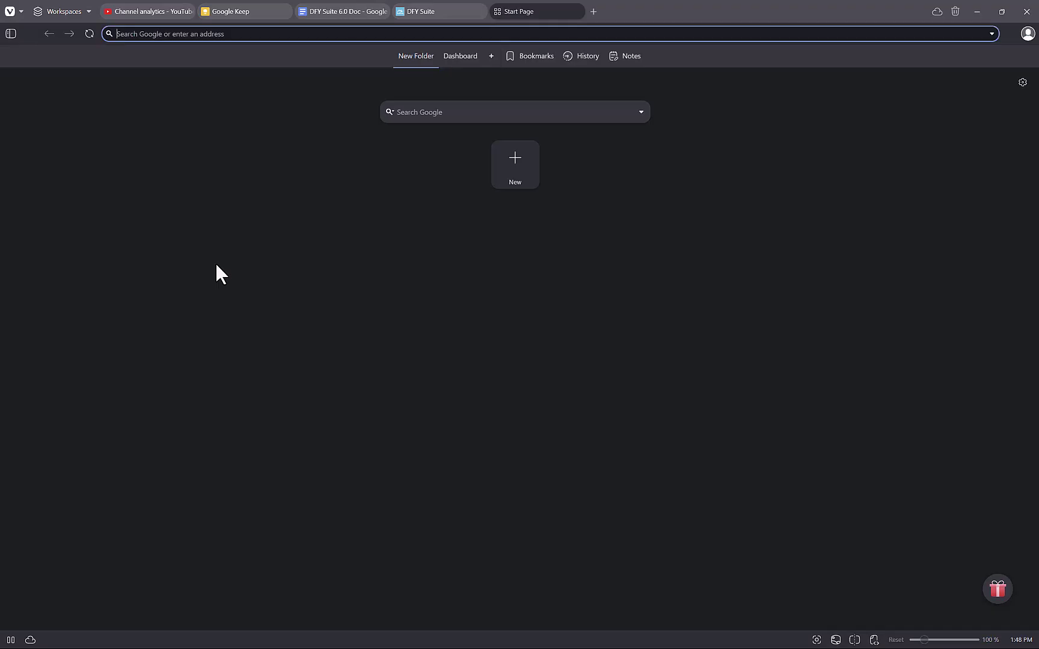
type("tek")
key("End")
key("BackSpace")
key("BackSpace")
key("BackSpace")
key("BackSpace")
key("BackSpace")
key("BackSpace")
key("BackSpace")
key("BackSpace")
key("BackSpace")
key("BackSpace")
key("BackSpace")
key("BackSpace")
key("BackSpace")
key("BackSpace")
key("Return")
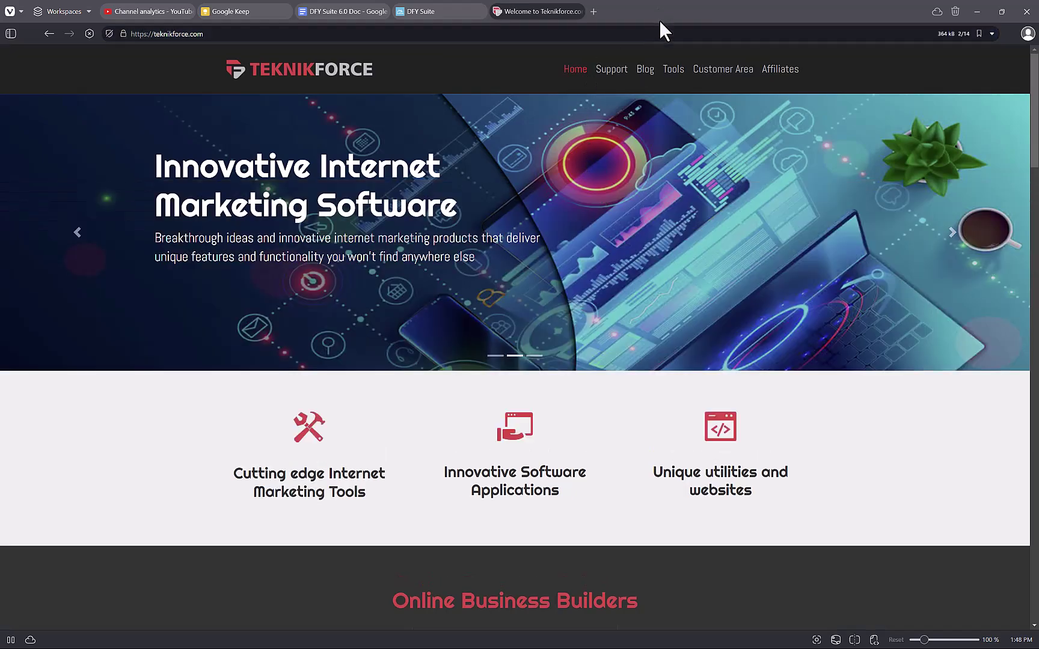
scroll(544, 382, "down", 12)
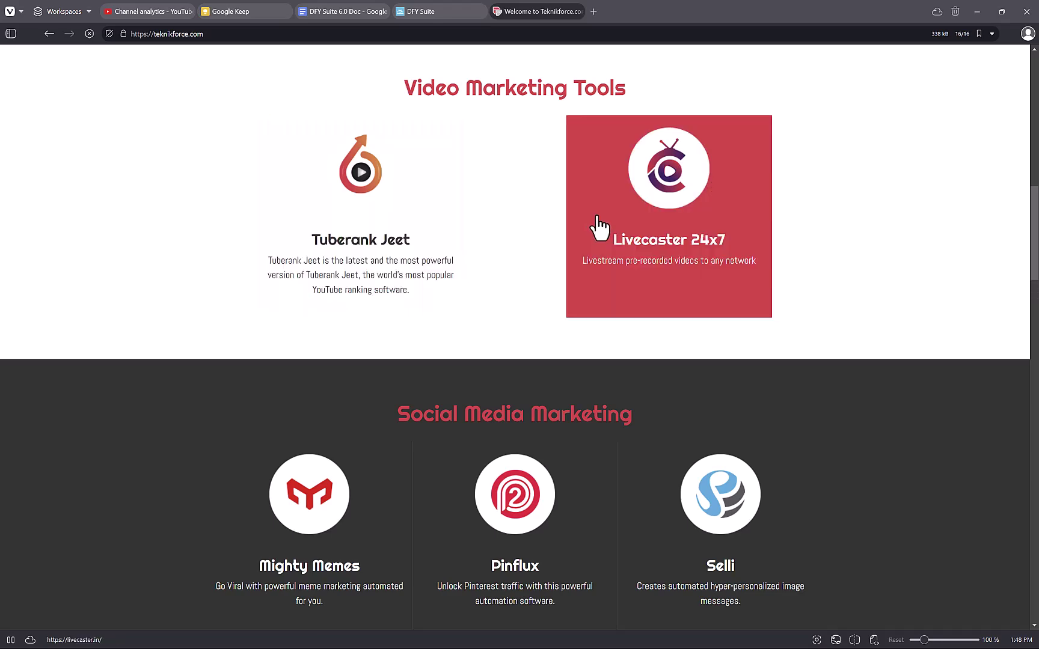
scroll(359, 480, "down", 3)
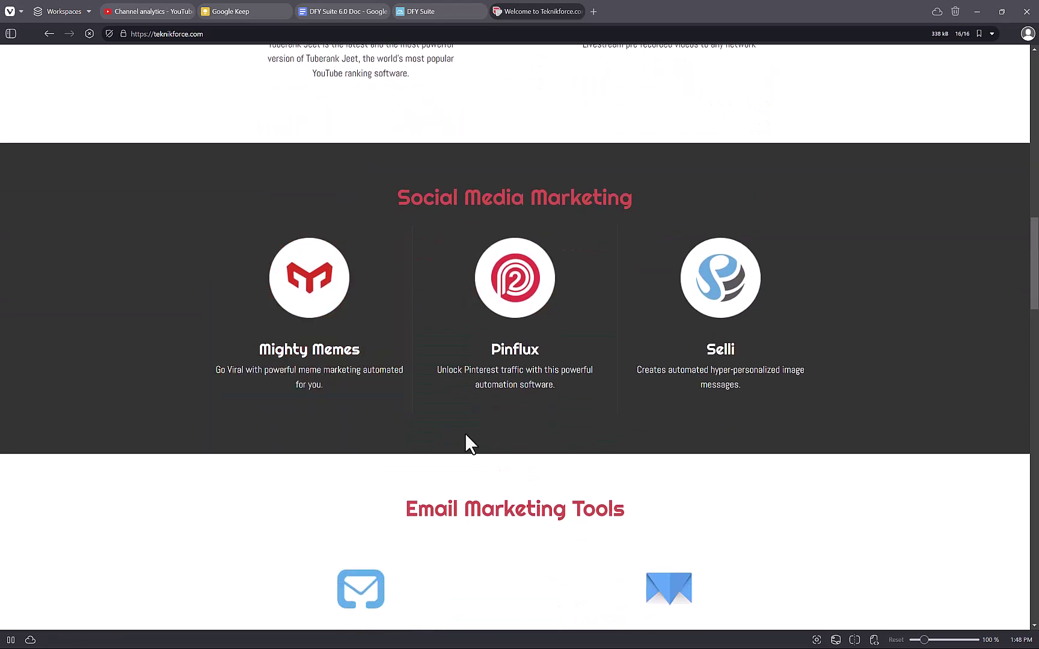
scroll(457, 395, "down", 3)
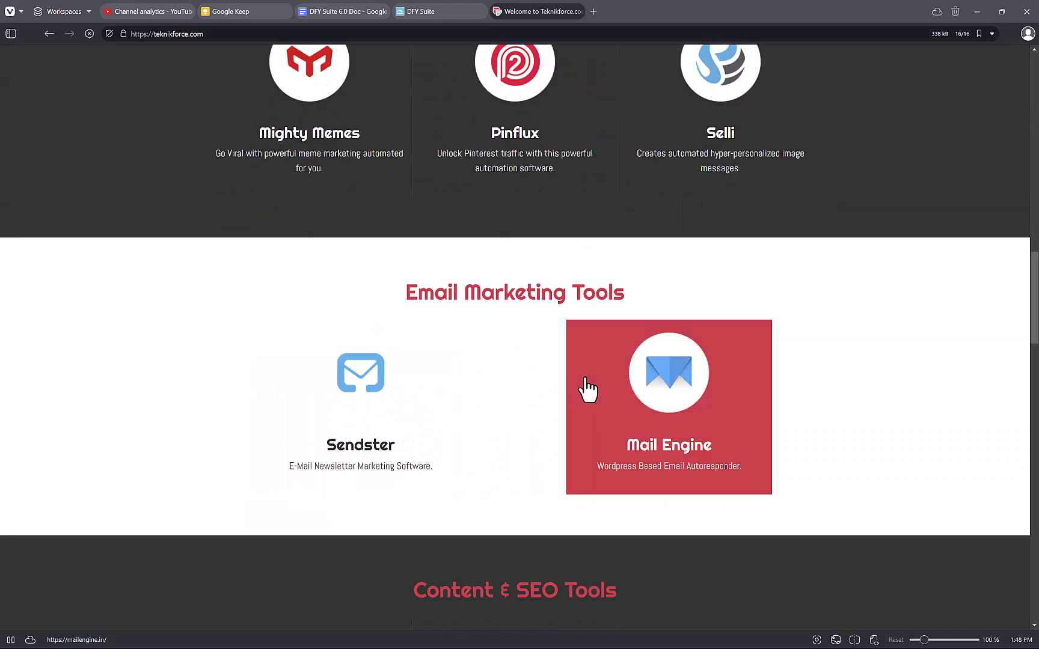
scroll(336, 441, "down", 5)
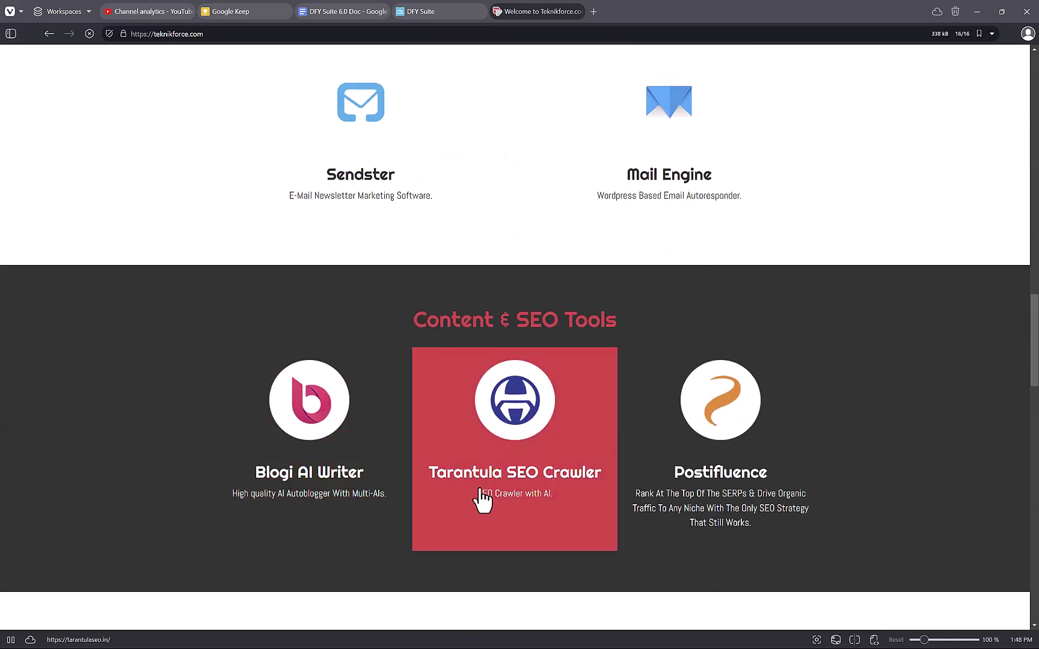
scroll(506, 440, "down", 2)
scroll(633, 387, "down", 2)
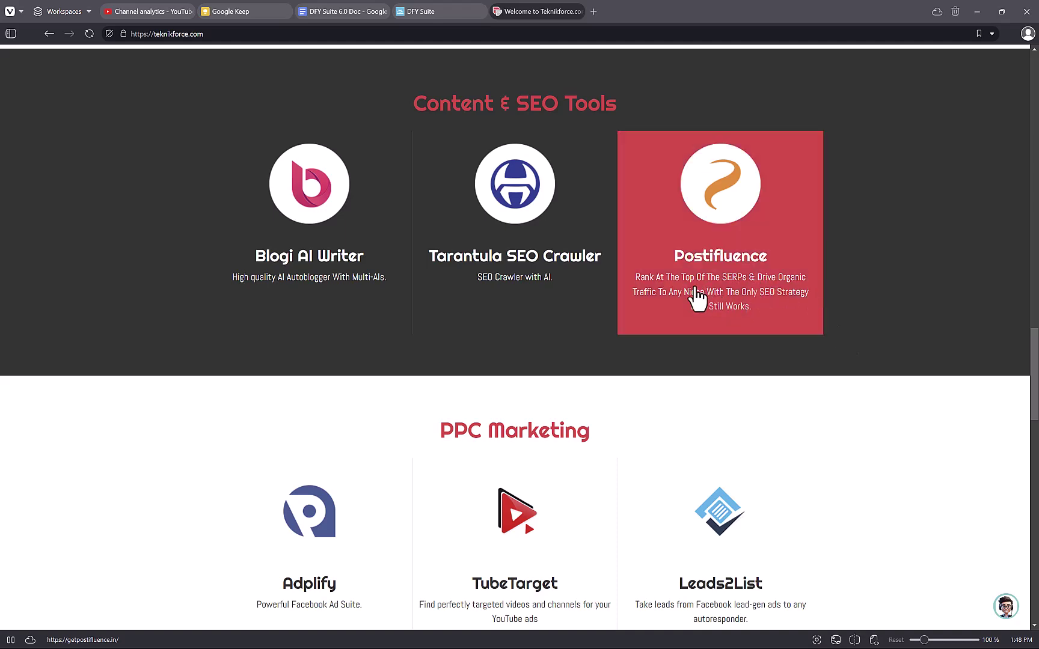
scroll(308, 429, "down", 4)
scroll(721, 135, "up", 2)
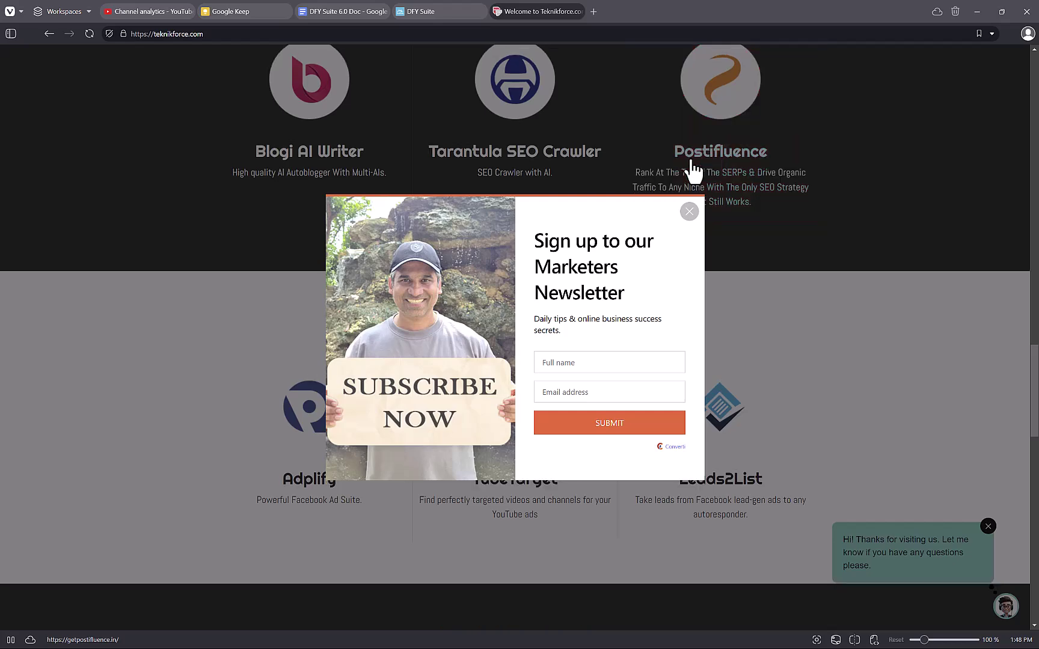
scroll(691, 180, "up", 1)
left_click(689, 211)
scroll(448, 355, "down", 3)
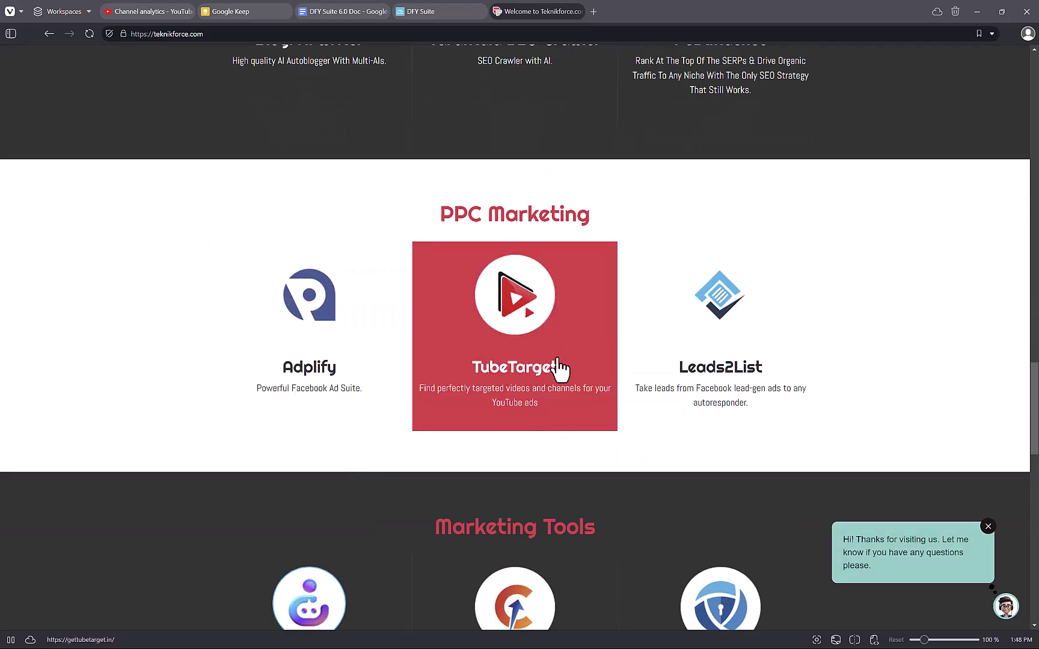
scroll(441, 441, "down", 3)
scroll(438, 443, "down", 2)
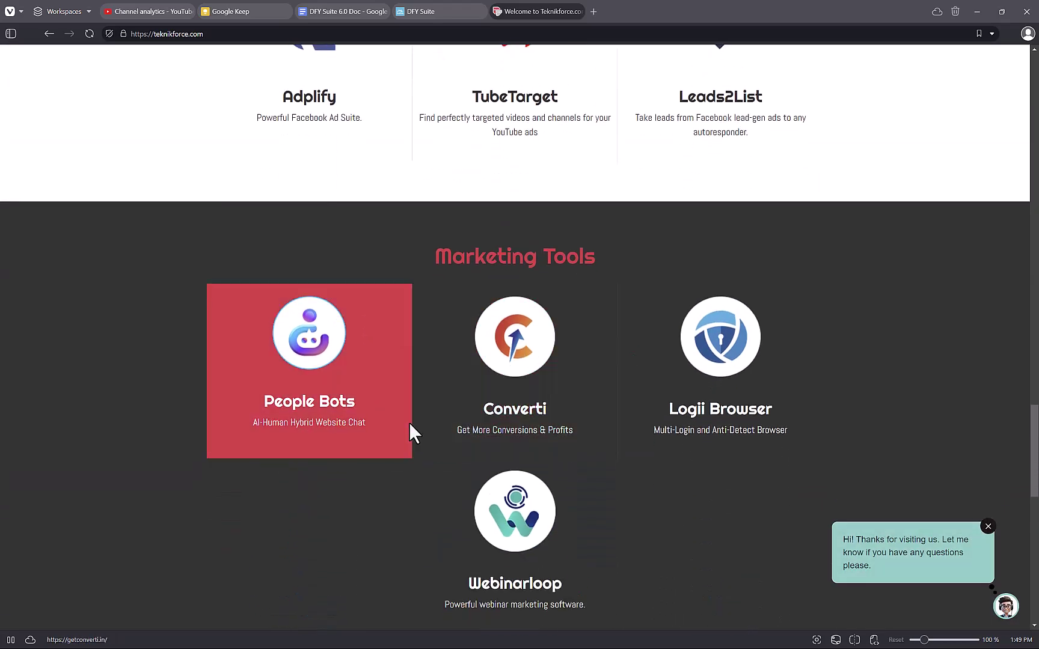
scroll(563, 399, "down", 2)
scroll(691, 361, "down", 3)
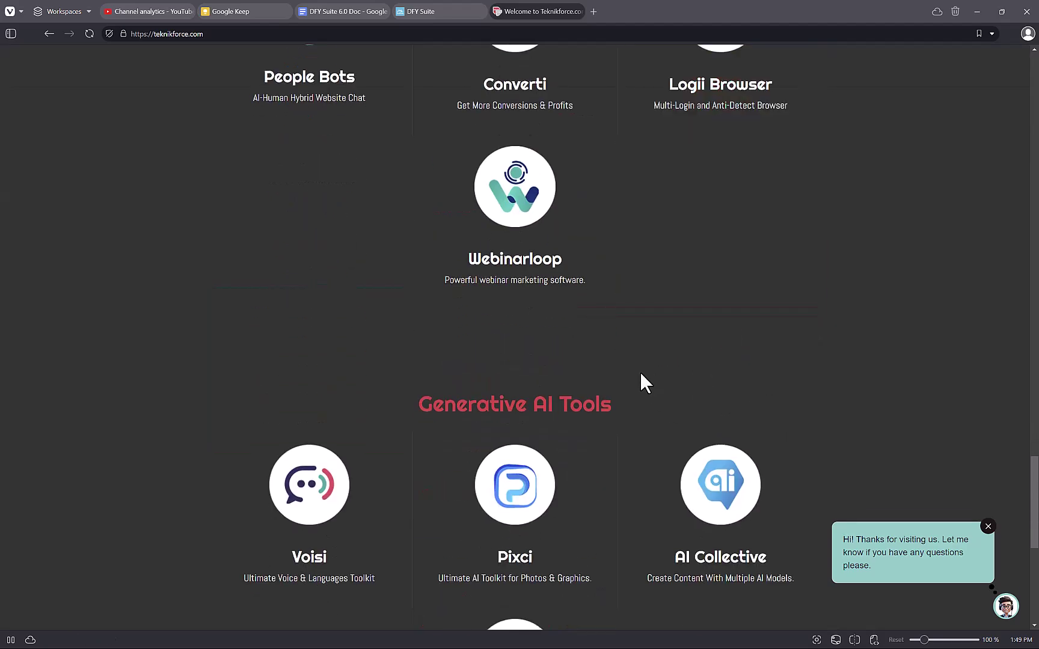
scroll(441, 589, "down", 2)
scroll(568, 475, "down", 5)
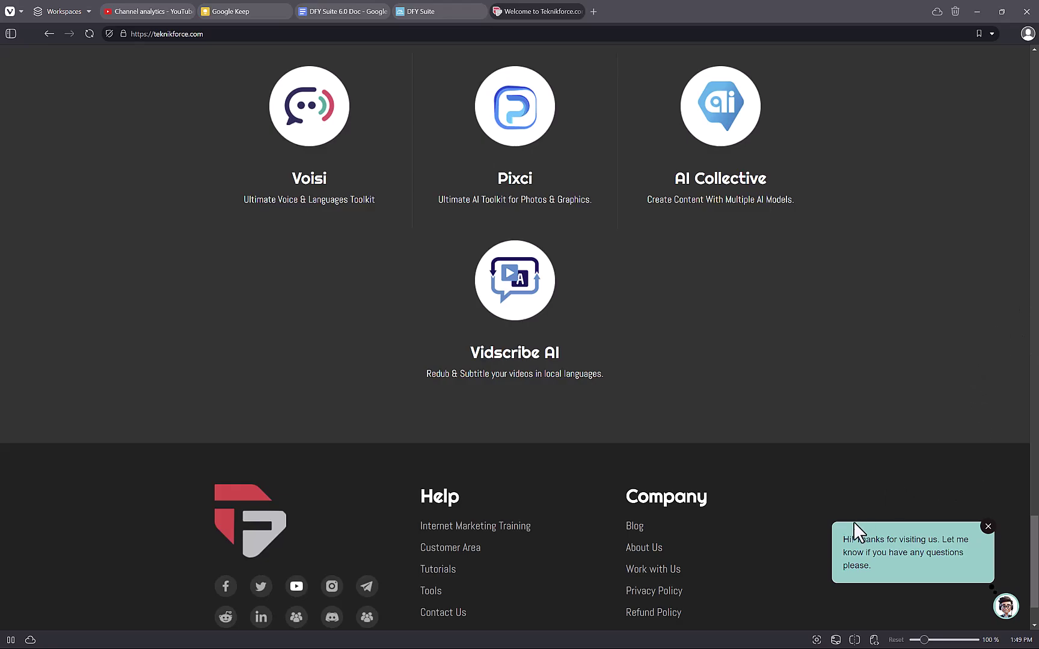
middle_click(799, 433)
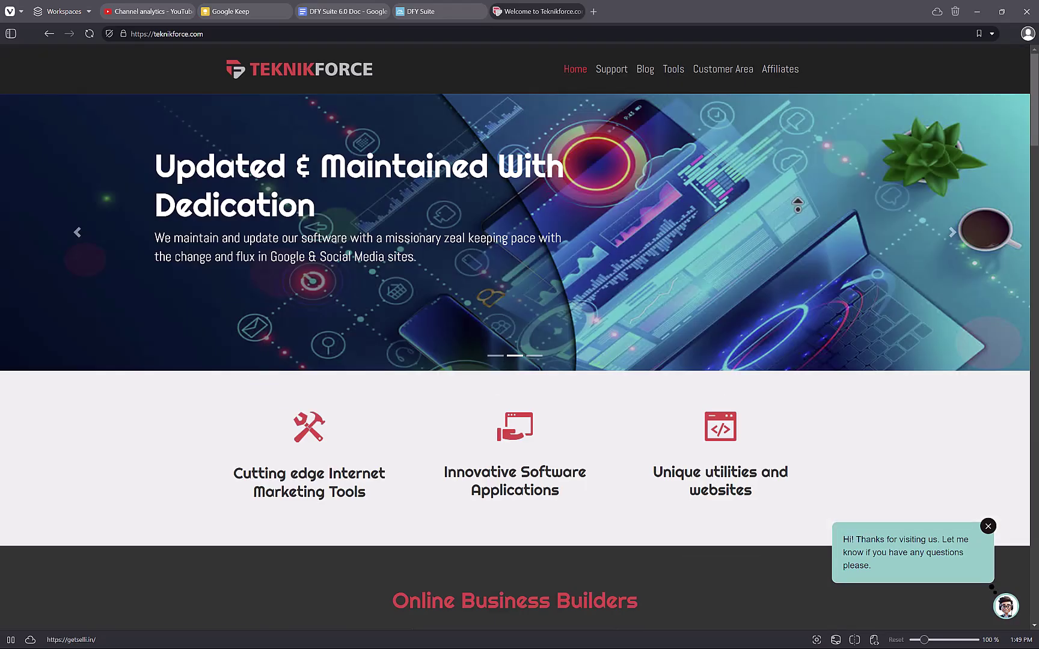
middle_click(797, 205)
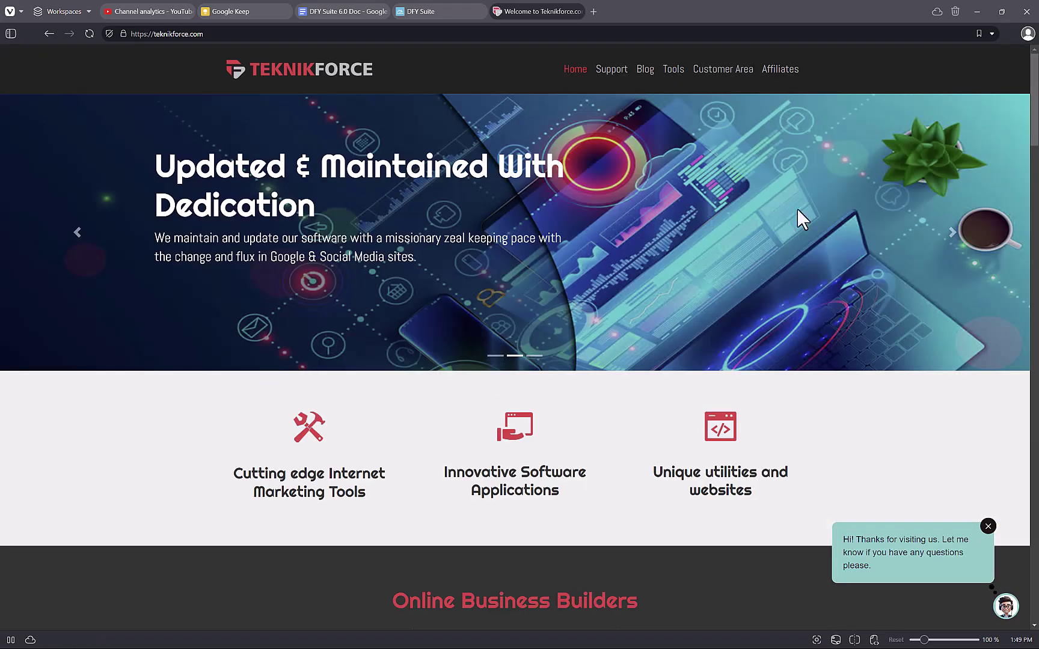